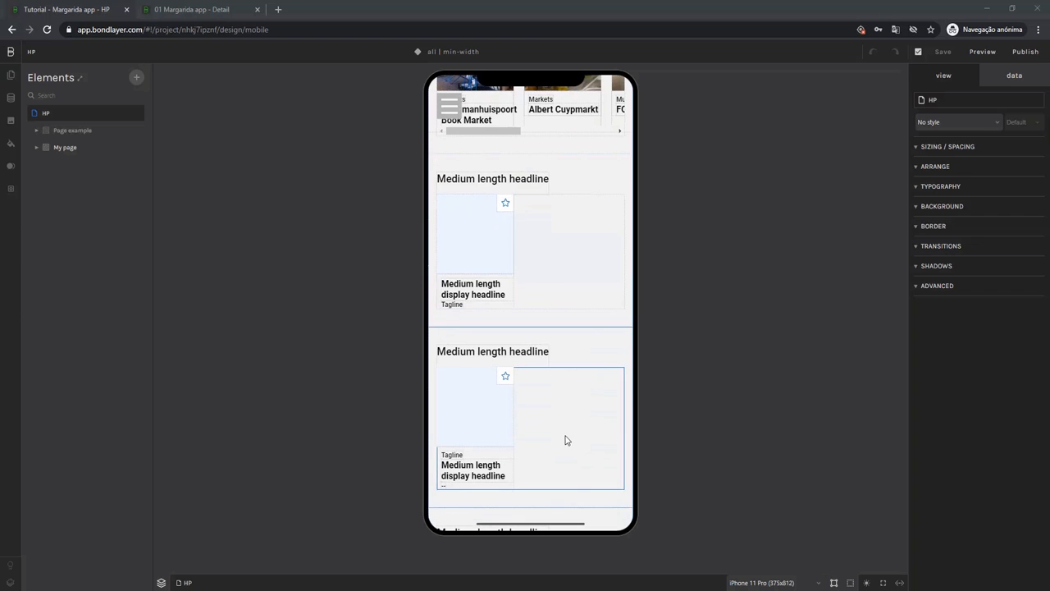
Replace the placeholder headline of the section below Must See with "Tickets & Tours".
scroll(563, 440, down, 2)
scroll(559, 438, up, 4)
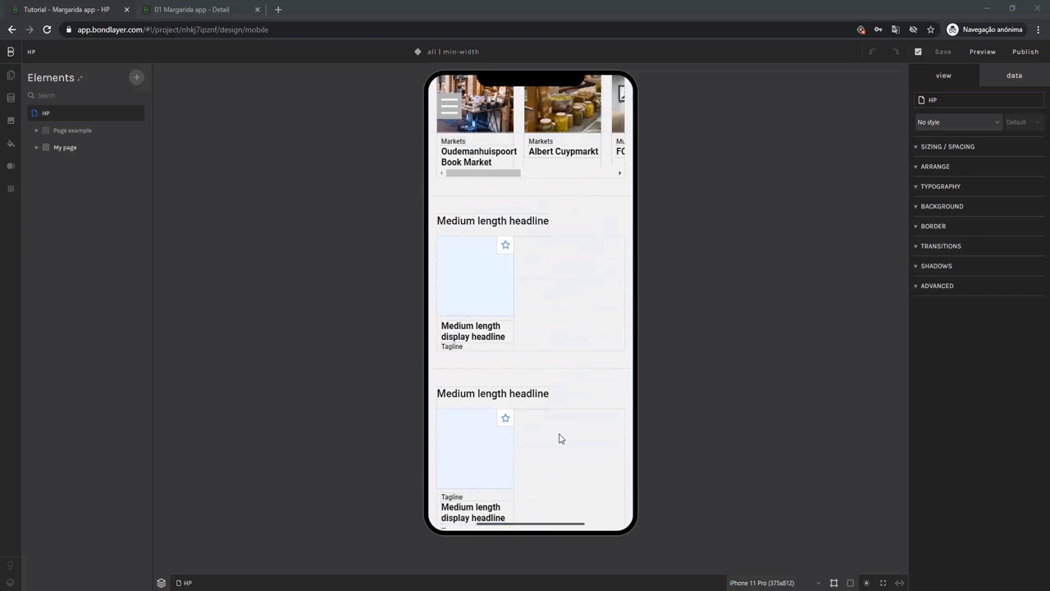
scroll(558, 438, down, 1)
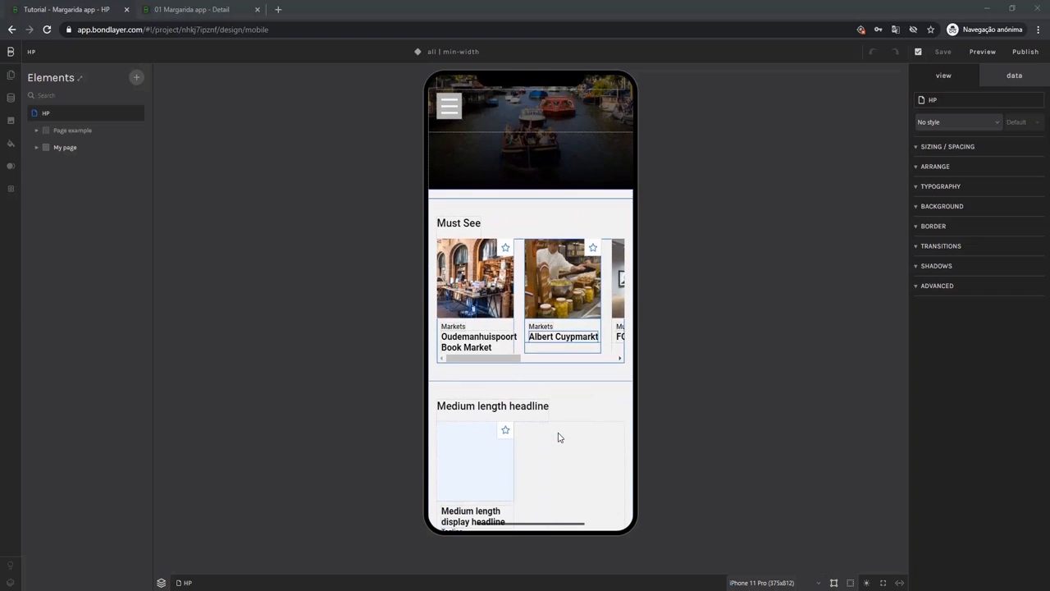
click(500, 406)
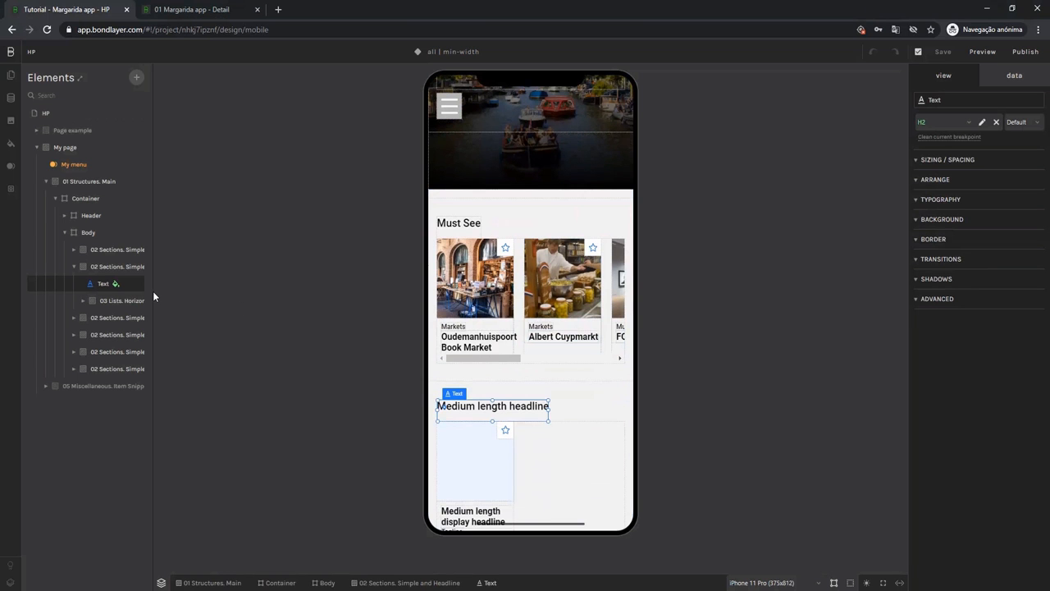
drag(153, 290, 221, 291)
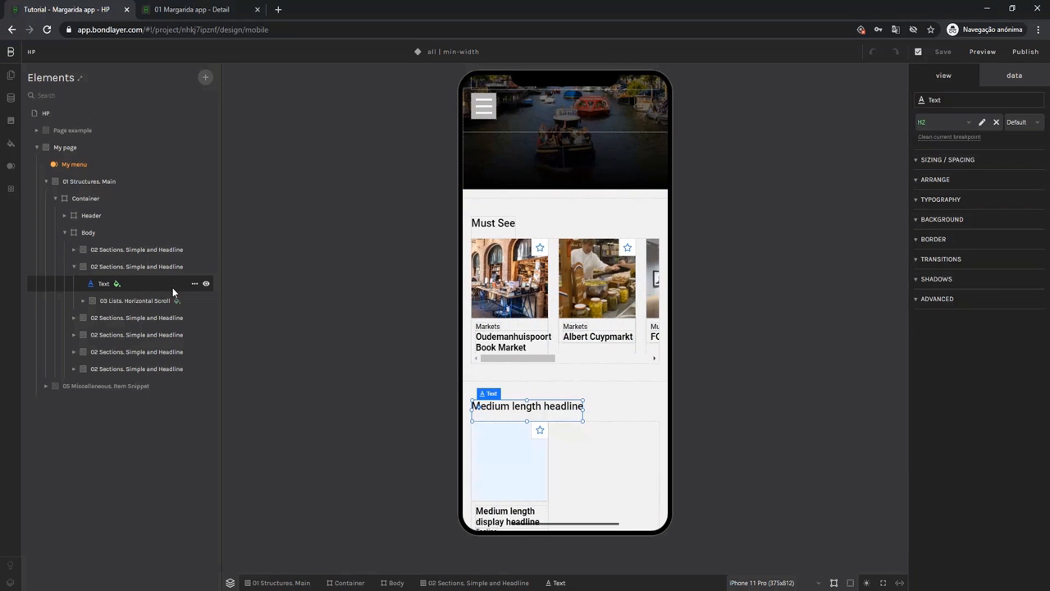
click(1001, 80)
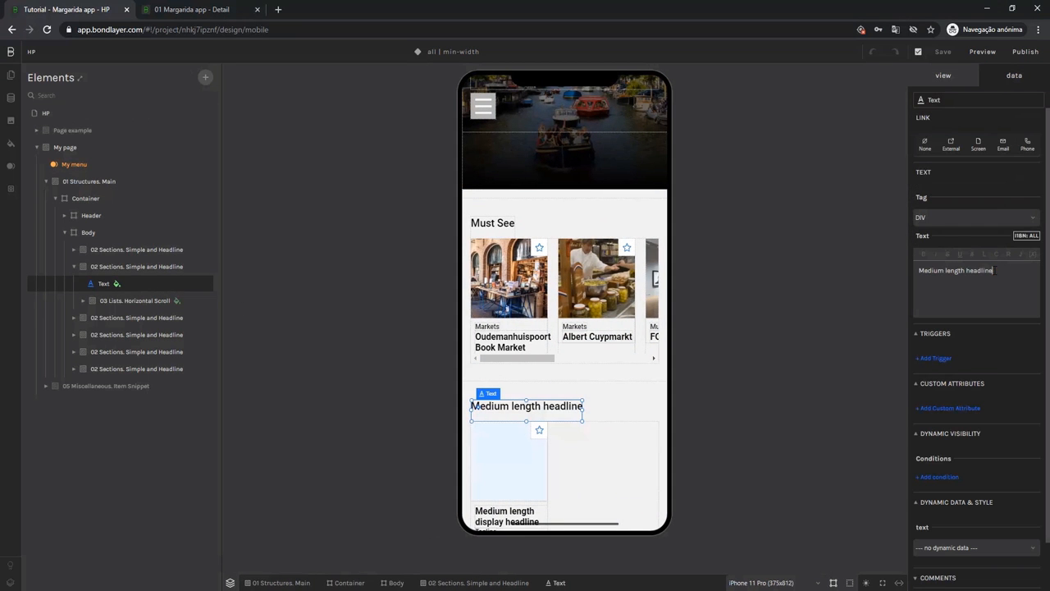
drag(1007, 273, 917, 271)
text(Tickets & Tours)
Enable dynamic data on the Tickets & Tours horizontal scroll and link it to the tickets collection.
click(597, 476)
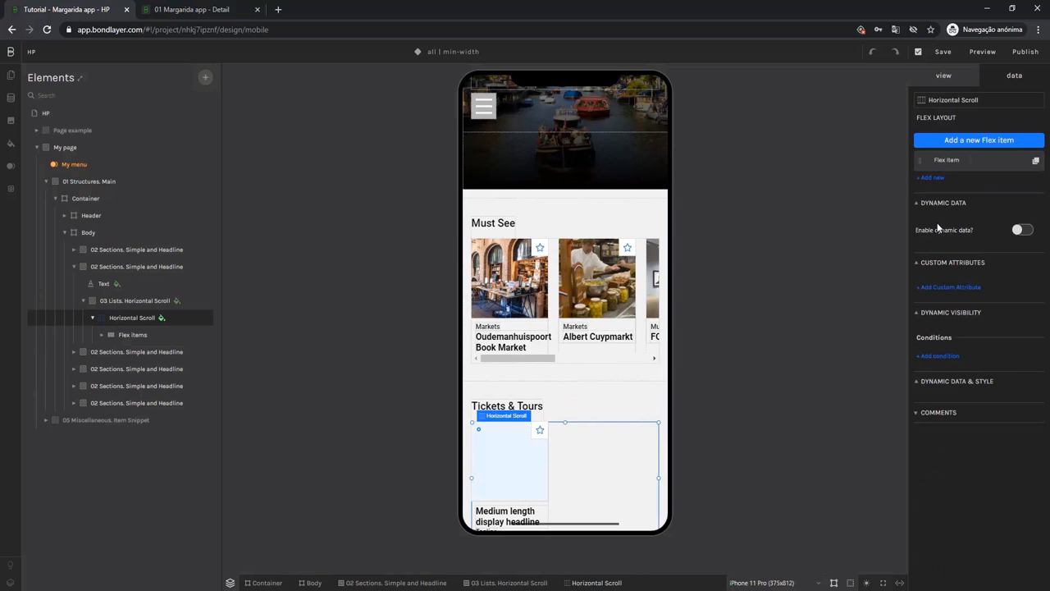
click(1022, 231)
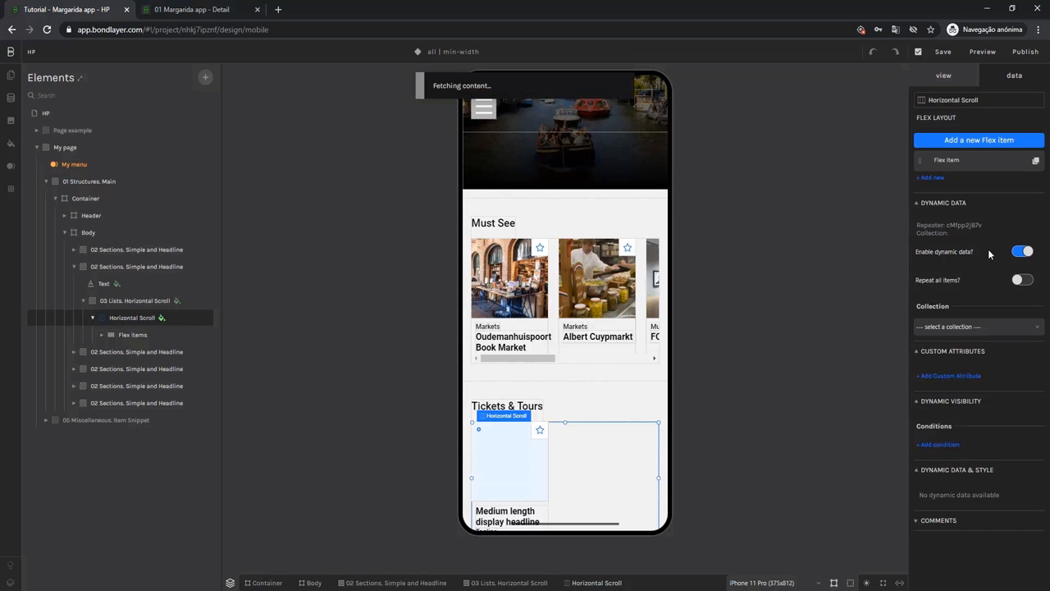
click(940, 327)
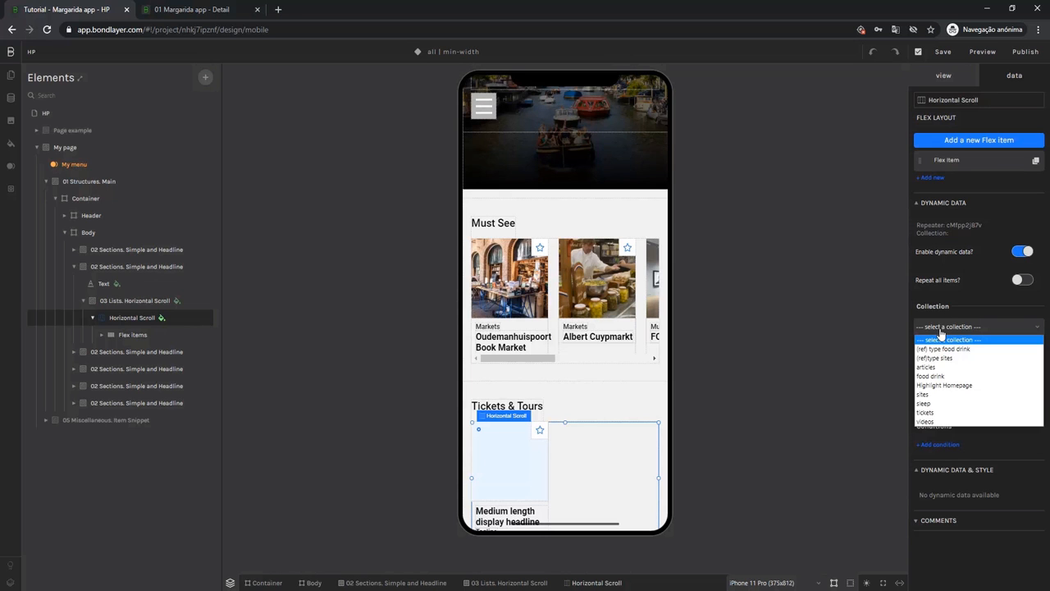
click(924, 414)
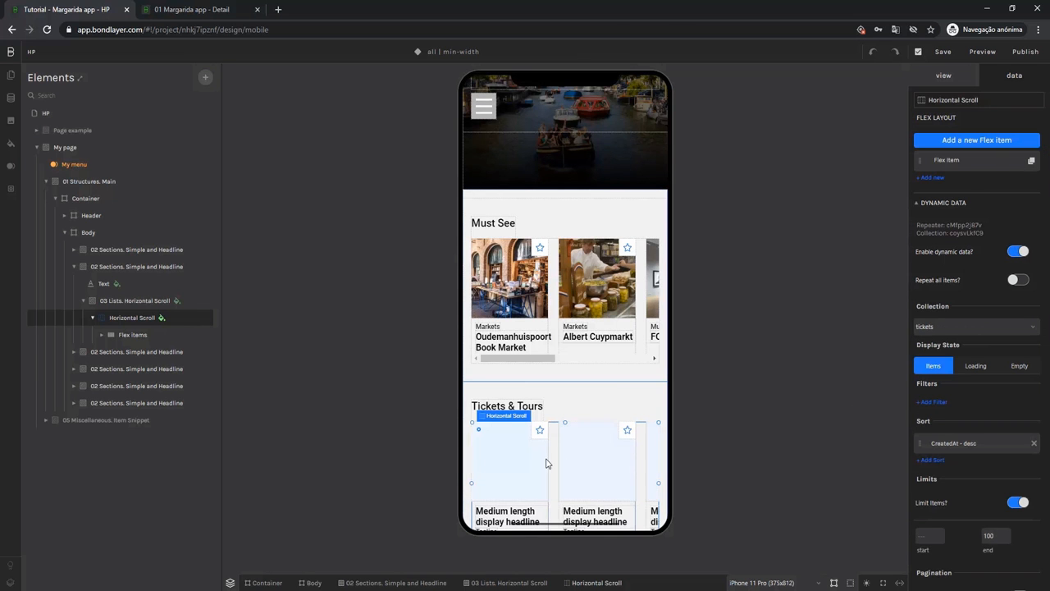
Set the Tickets & Tours card image to get its background image from the pic (image) field.
click(110, 336)
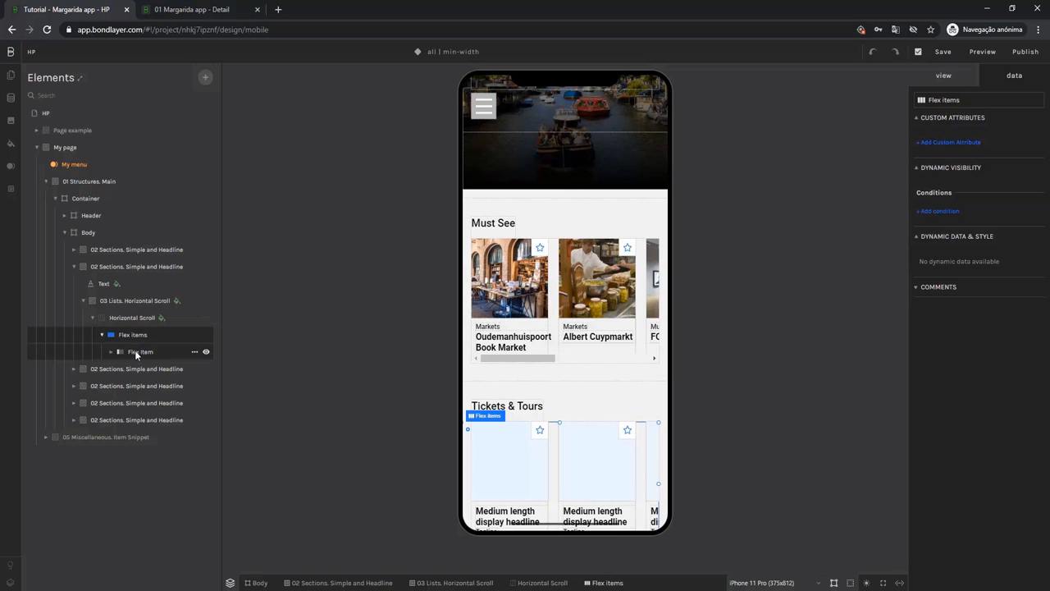
scroll(534, 453, down, 1)
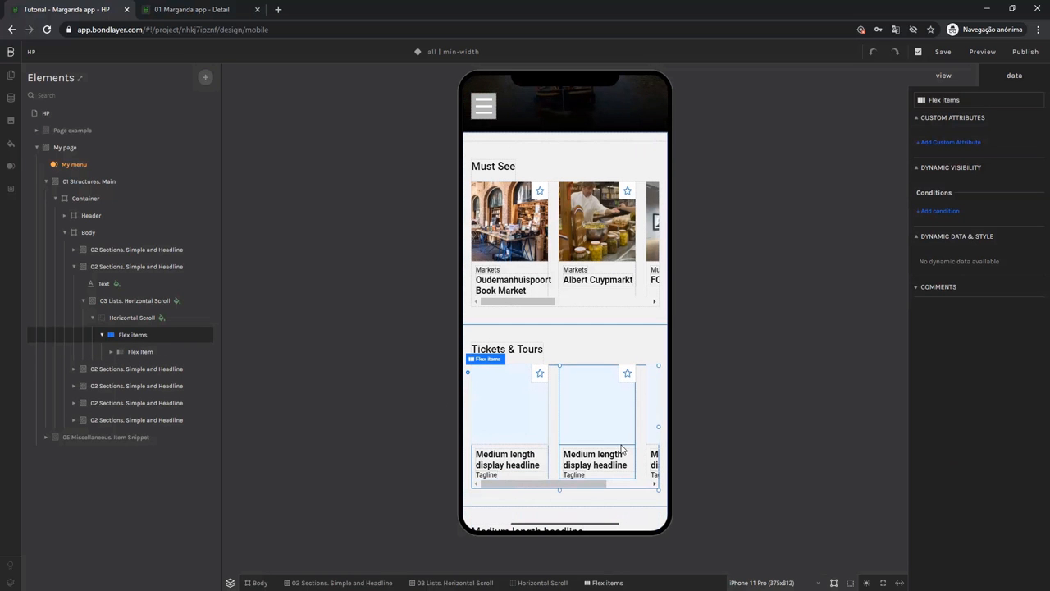
click(525, 417)
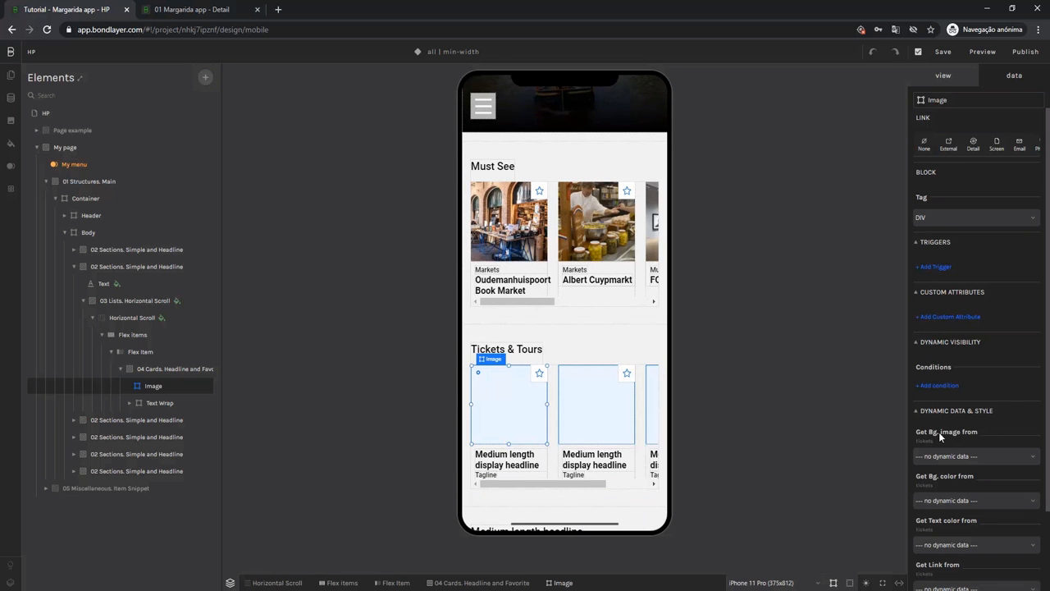
click(942, 457)
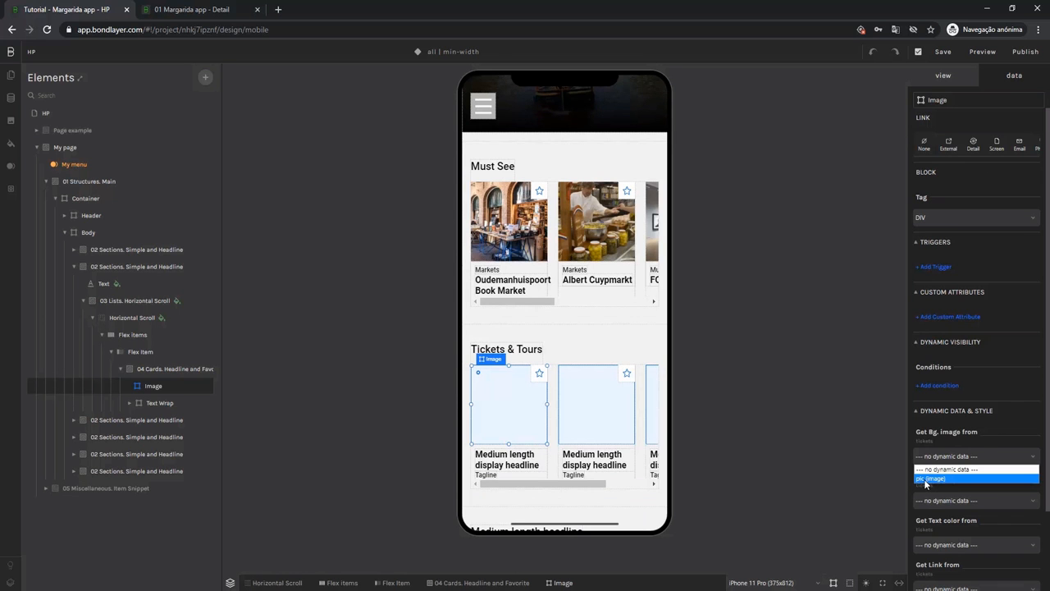
click(945, 479)
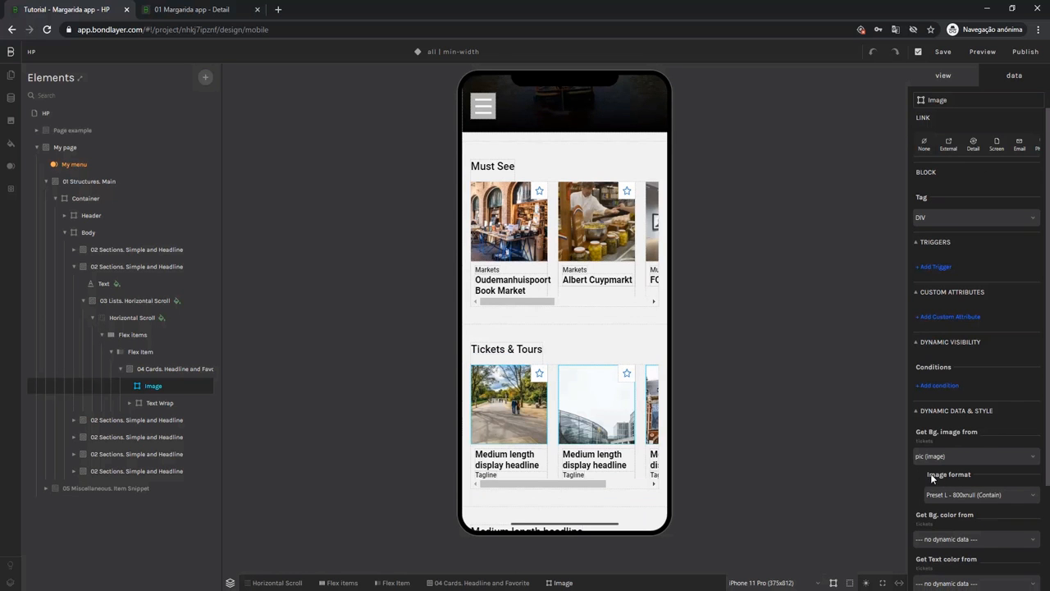
Set the Tickets & Tours card headline to get its text from the Title (text) field.
click(510, 467)
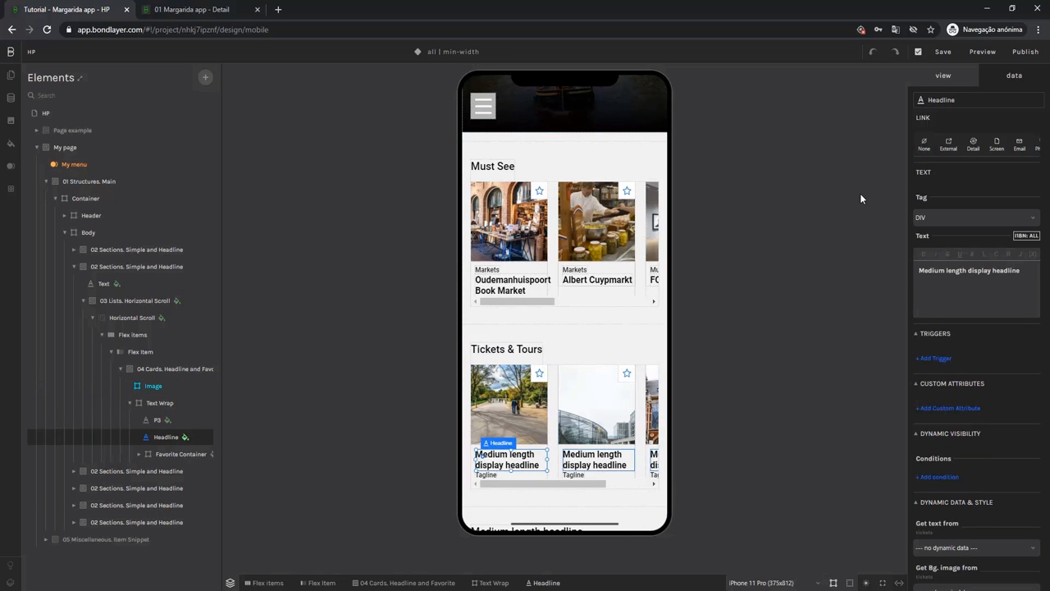
scroll(1007, 360, down, 1)
scroll(1007, 359, down, 3)
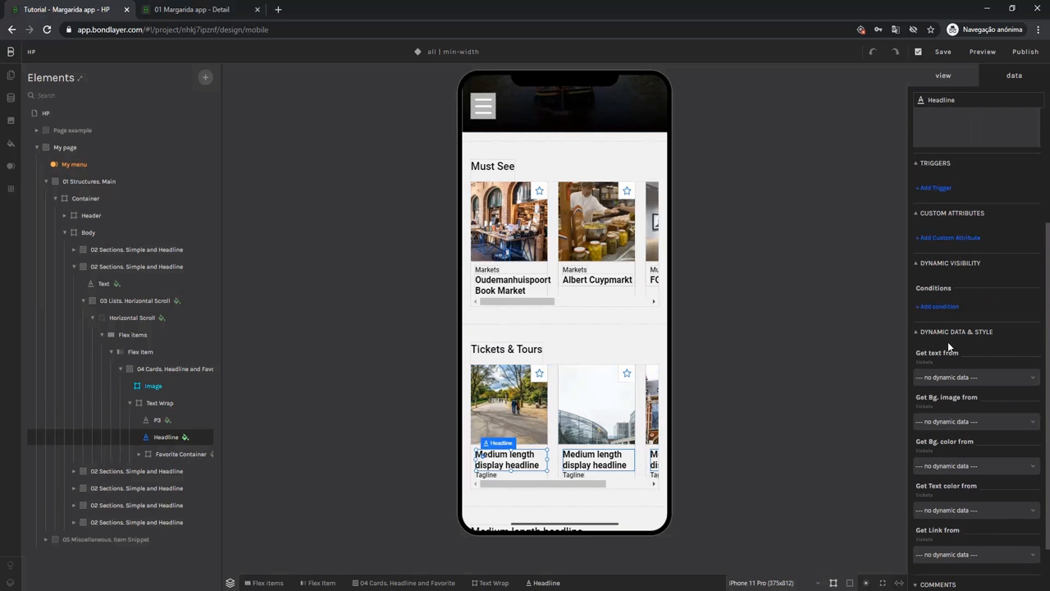
click(939, 376)
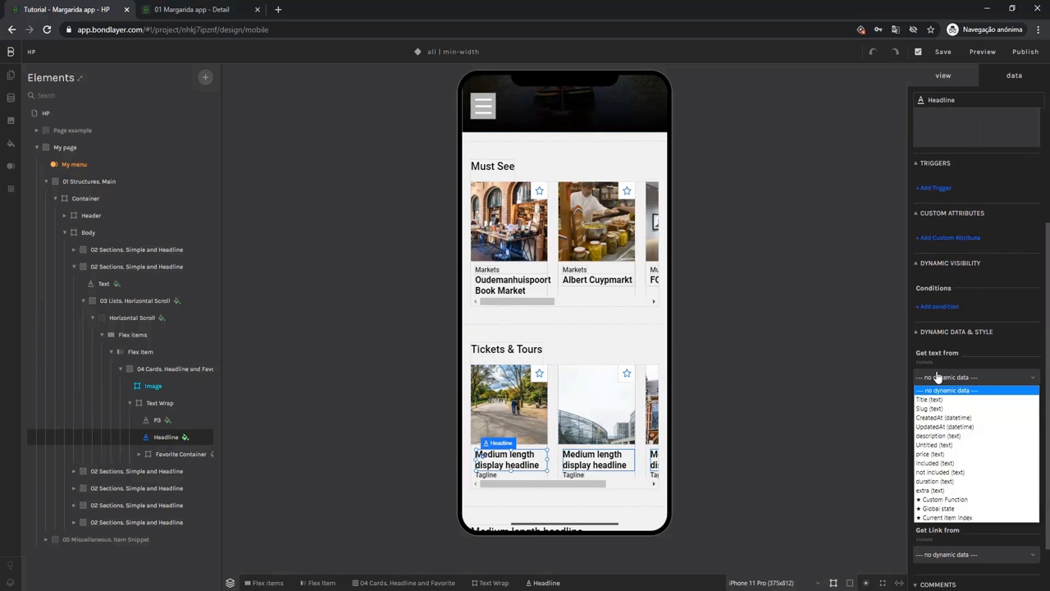
click(932, 400)
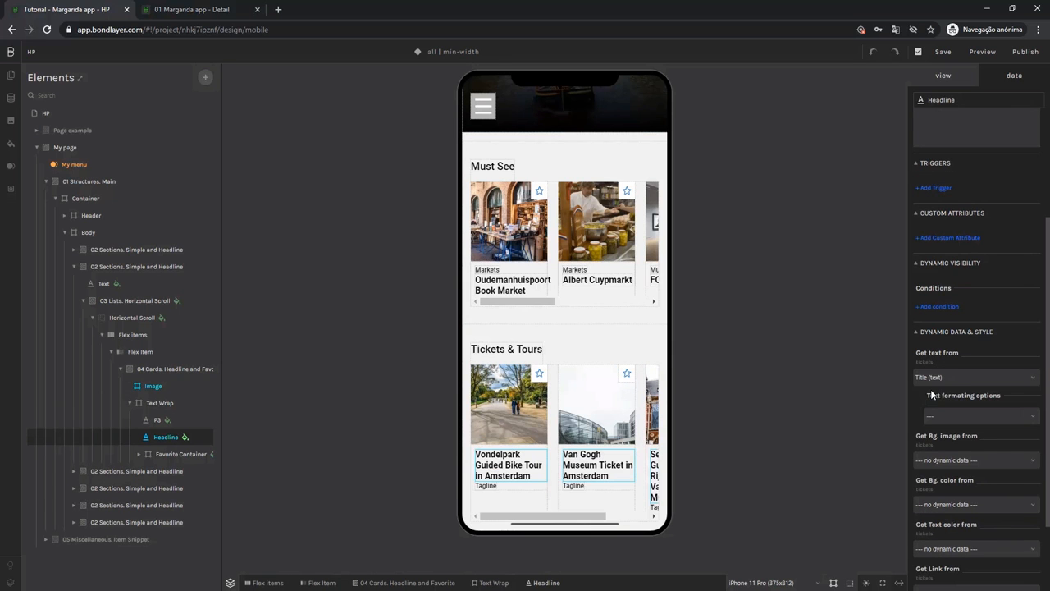
Set the Tickets & Tours card tagline to get its text from the price (text) field.
click(482, 489)
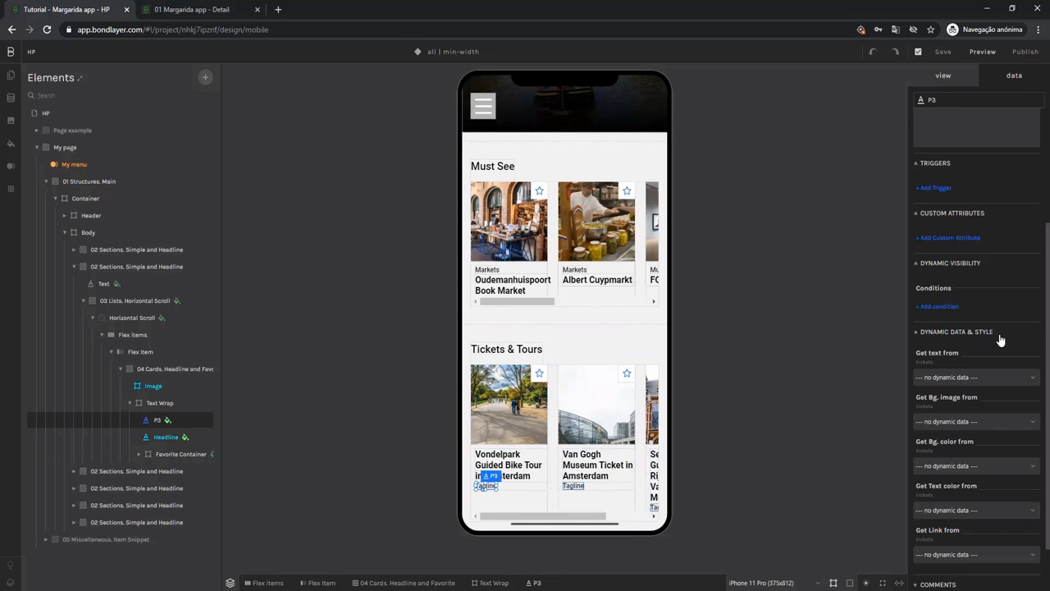
click(932, 378)
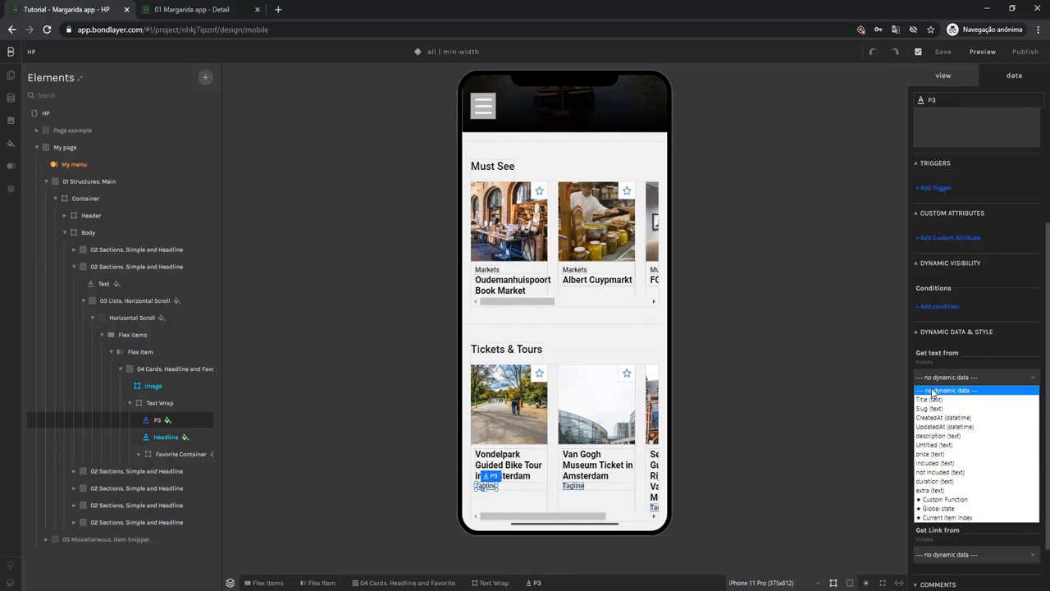
click(929, 454)
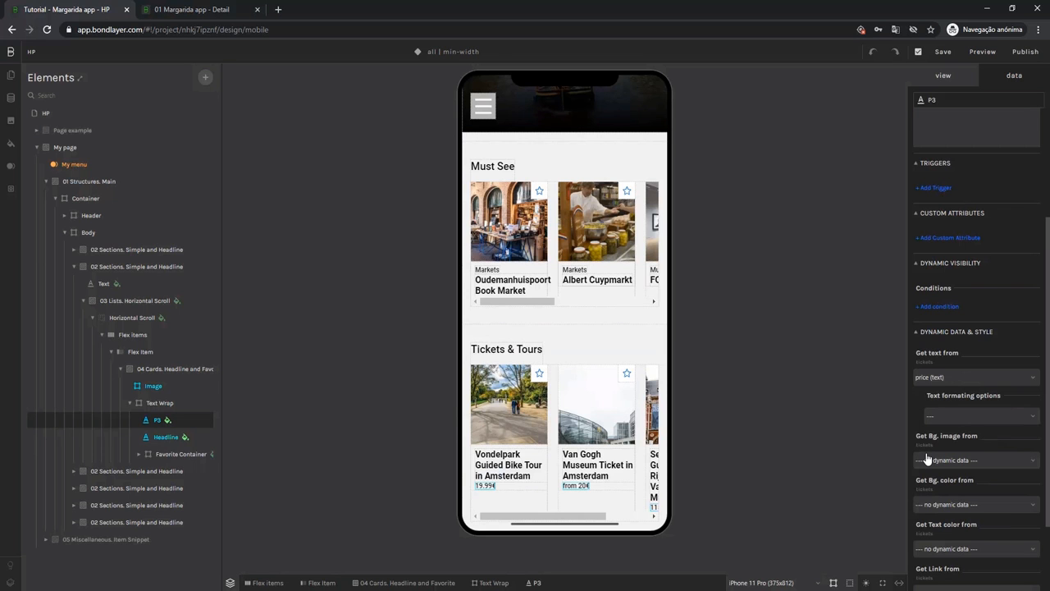
click(654, 517)
drag(654, 524, 552, 514)
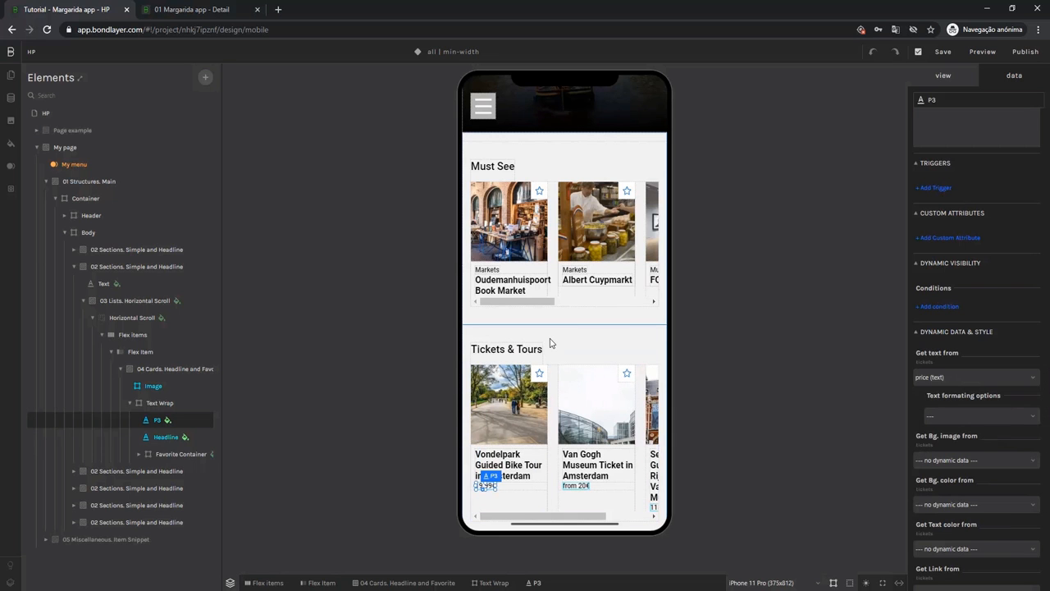
Replace the placeholder headline of the section below Tickets & Tours with "Best Food & Drink".
scroll(549, 343, down, 4)
click(516, 290)
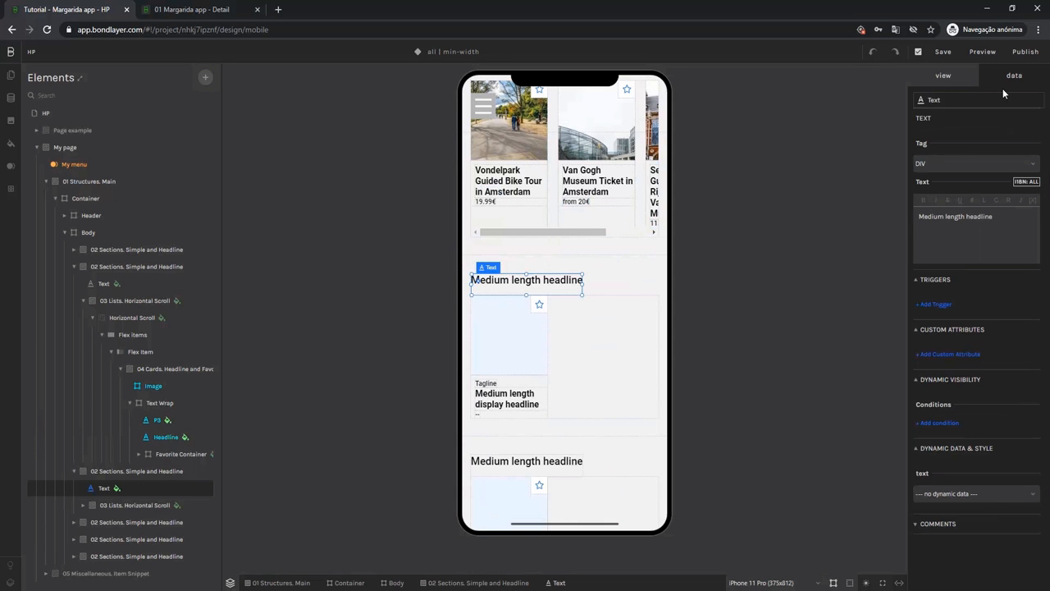
drag(1010, 219, 907, 215)
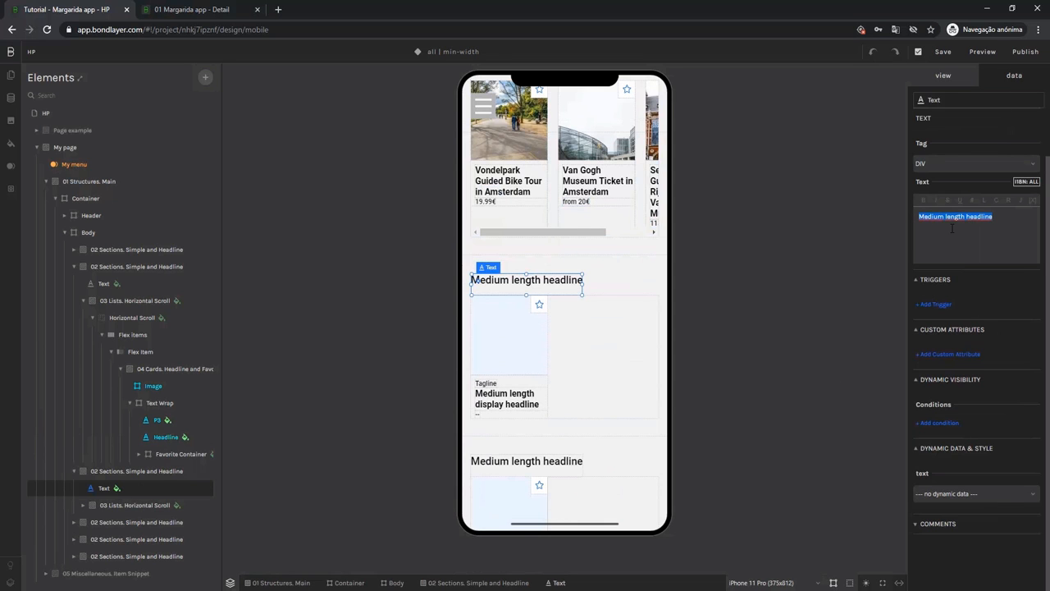
text(Best Food & Drink)
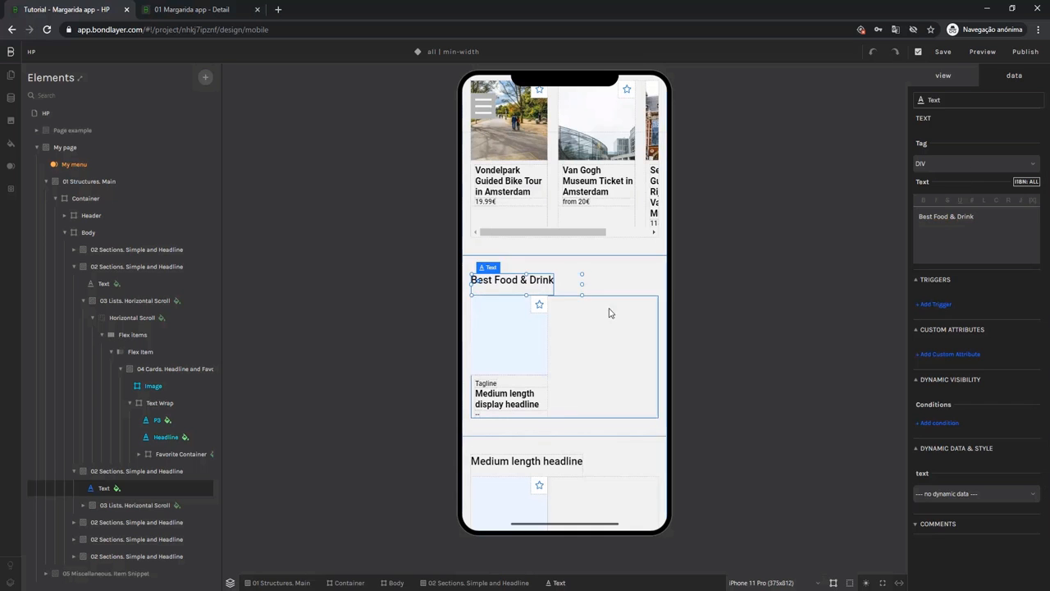
Enable dynamic data on the Best Food & Drink horizontal scroll and link it to the food drink collection.
click(585, 331)
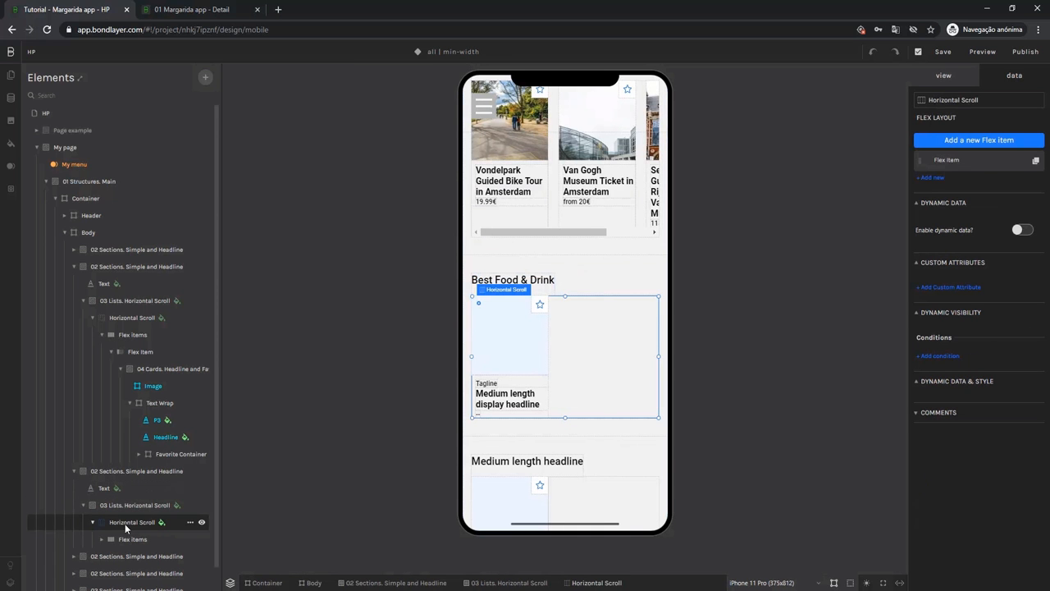
click(1018, 230)
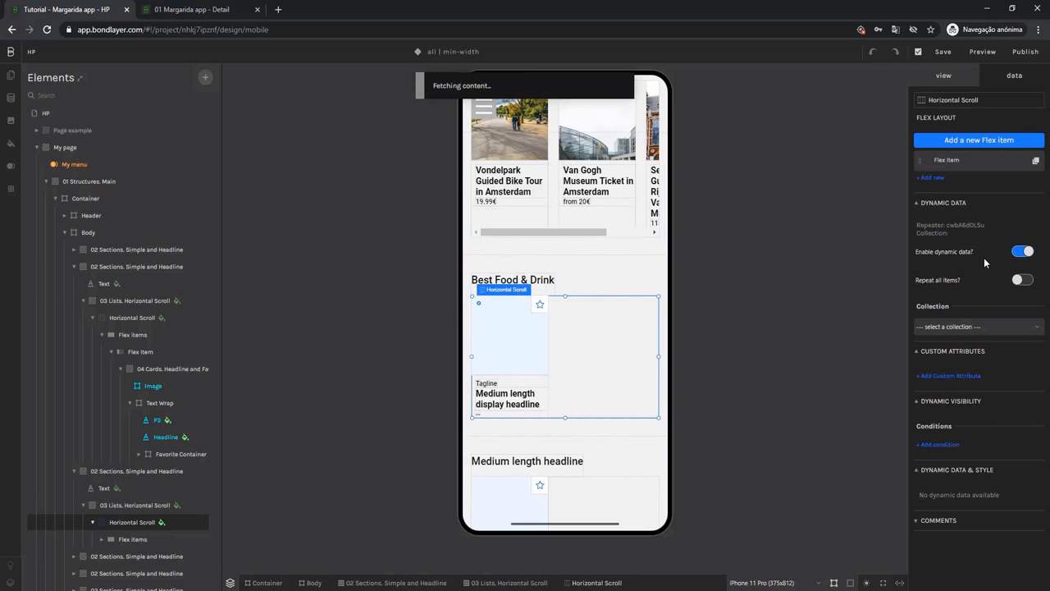
click(946, 327)
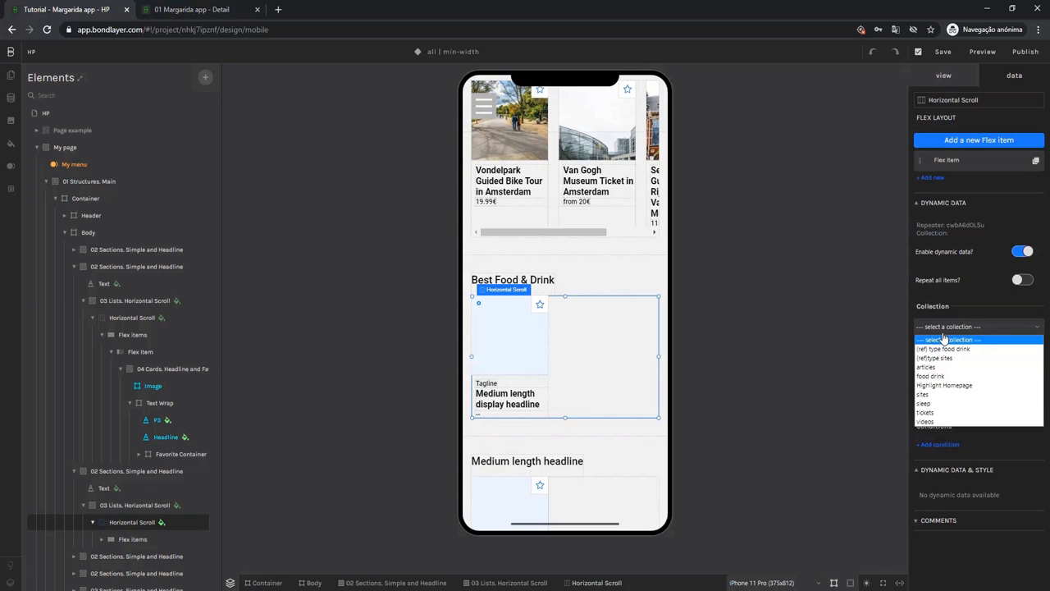
click(935, 377)
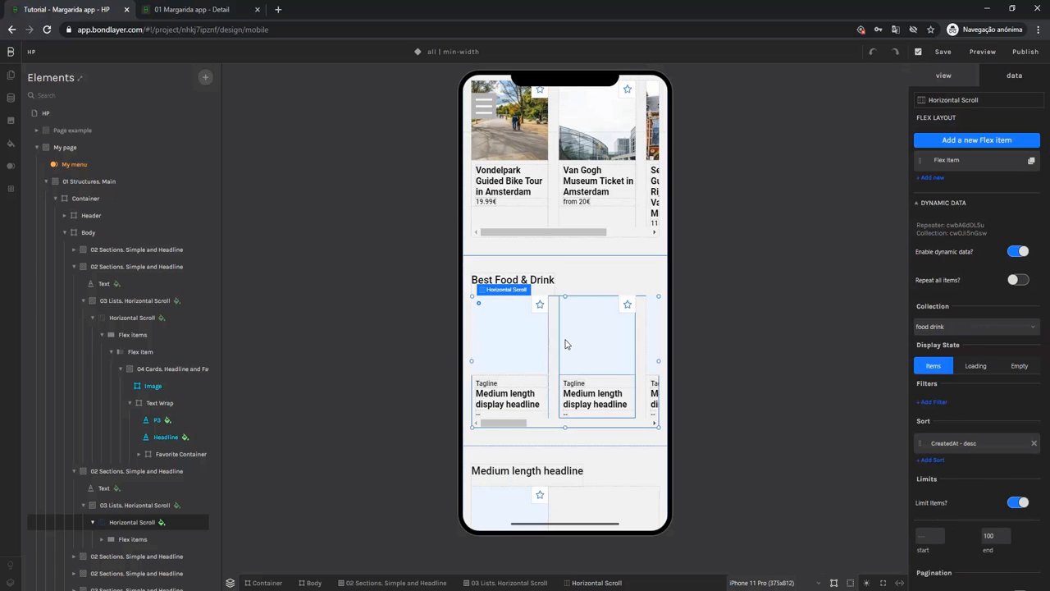
Set the Best Food & Drink card image to get its background image from the picture (image) field.
click(525, 343)
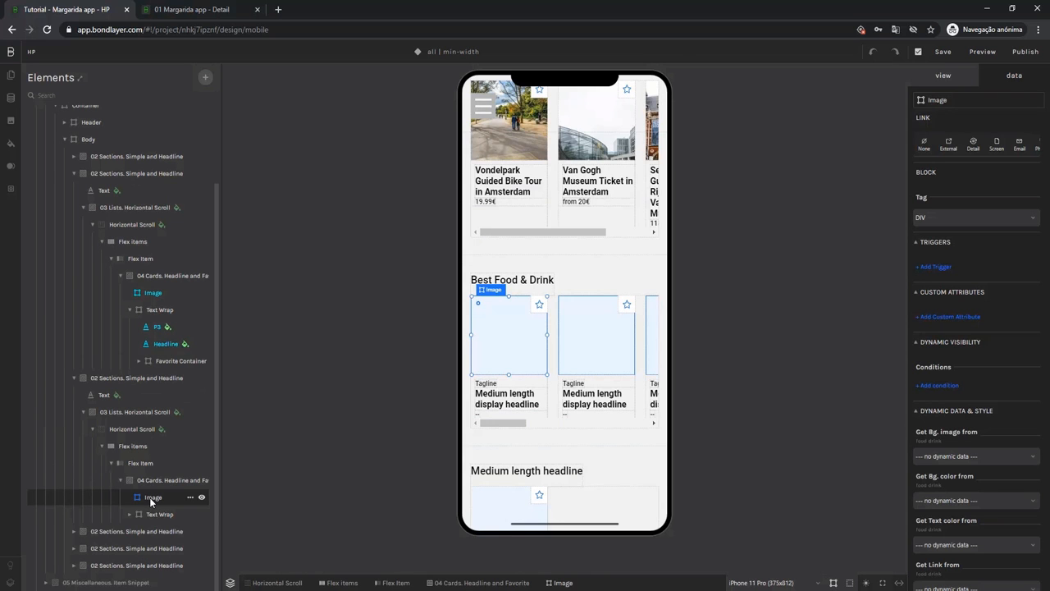
click(936, 456)
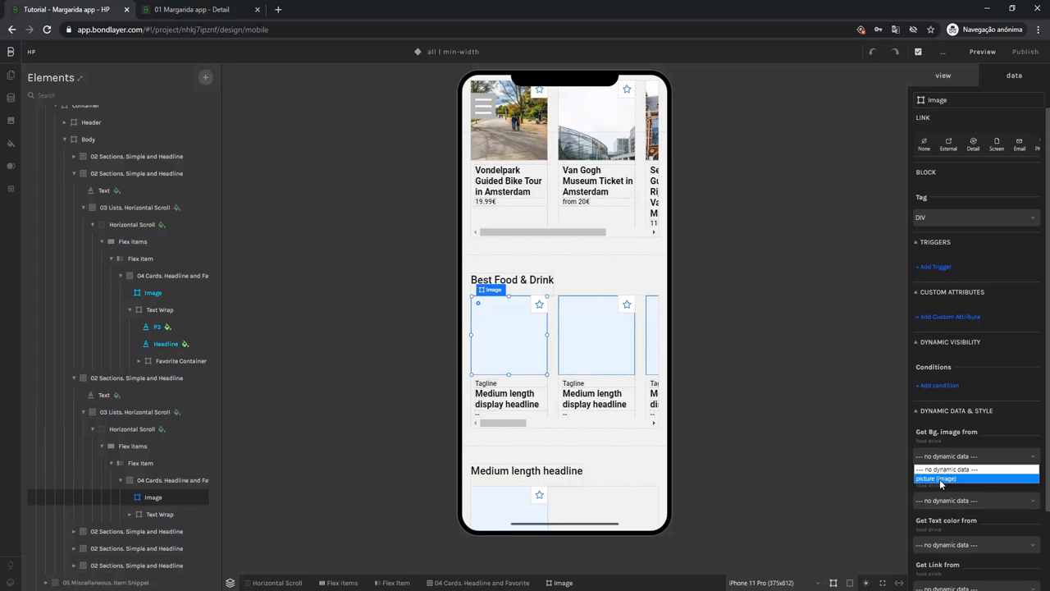
click(940, 480)
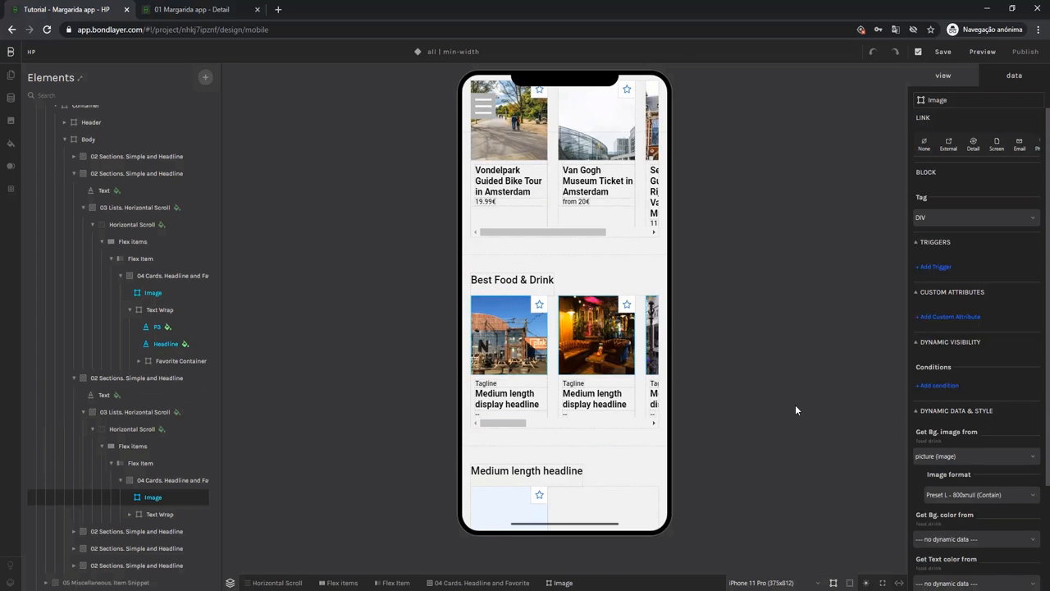
Set the Best Food & Drink card tagline to get its text from the main type's Title (text) field.
click(498, 385)
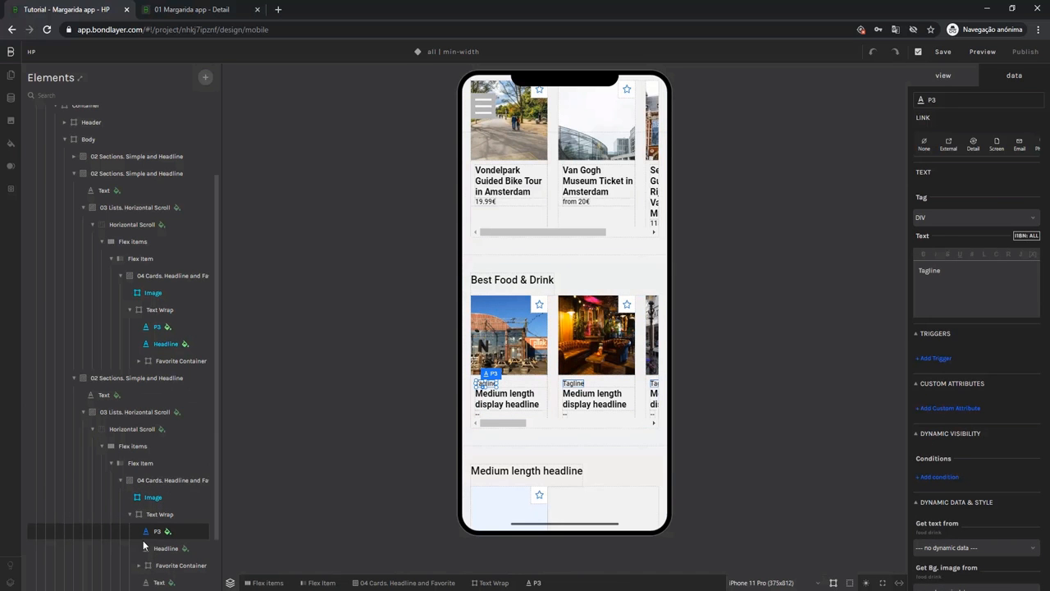
scroll(991, 432, down, 2)
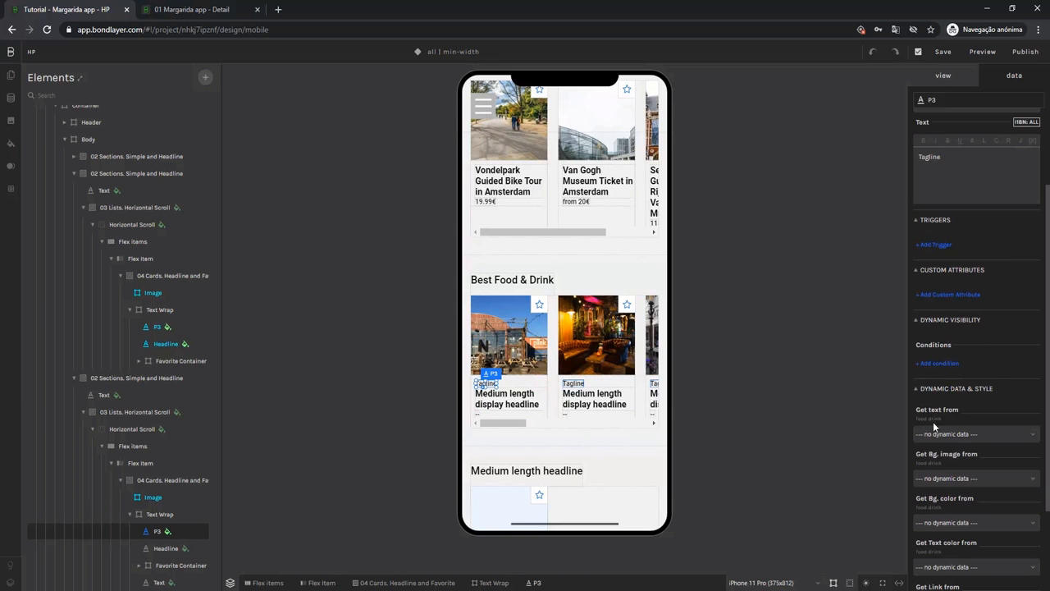
click(934, 435)
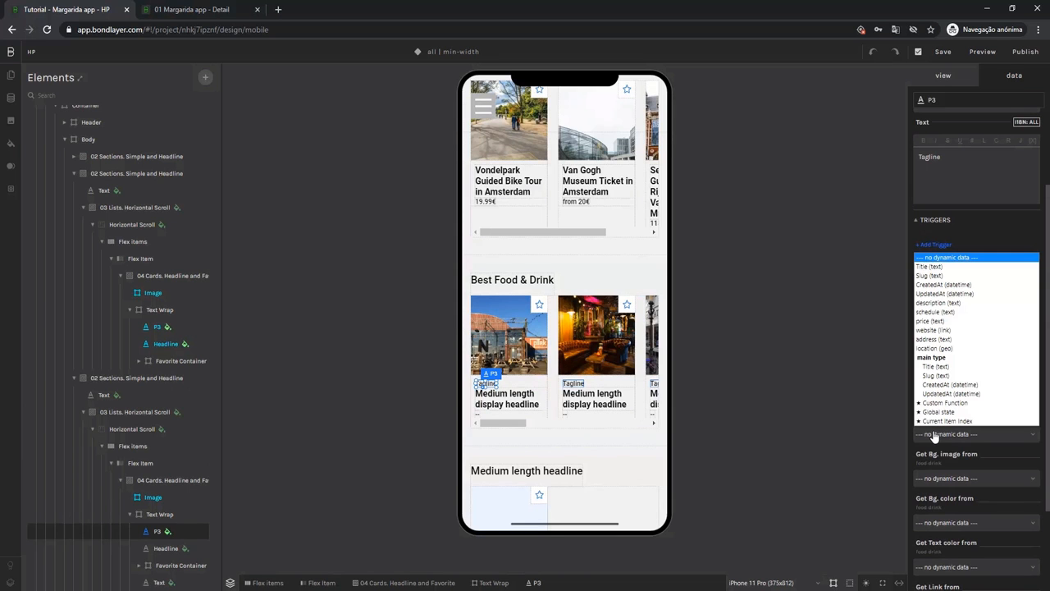
click(937, 368)
Set the Best Food & Drink card headline to get its text from the Title (text) field.
click(520, 400)
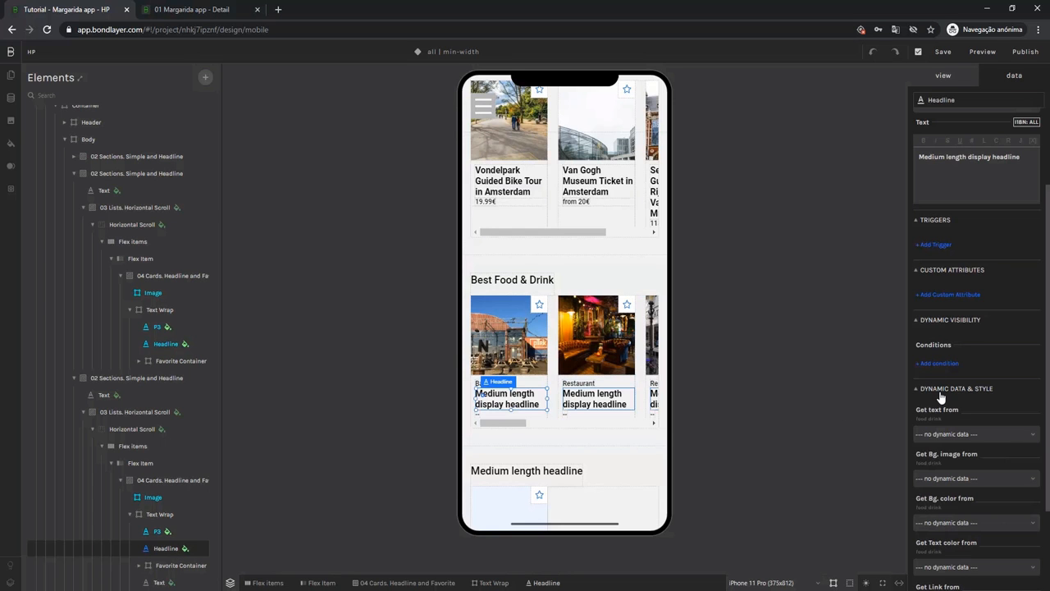
click(939, 437)
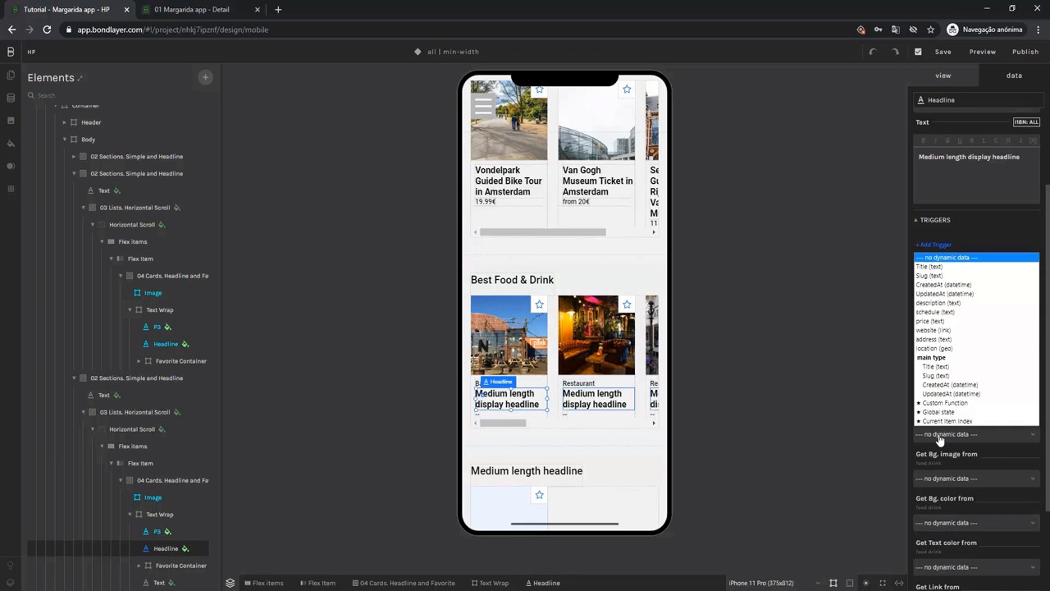
click(942, 266)
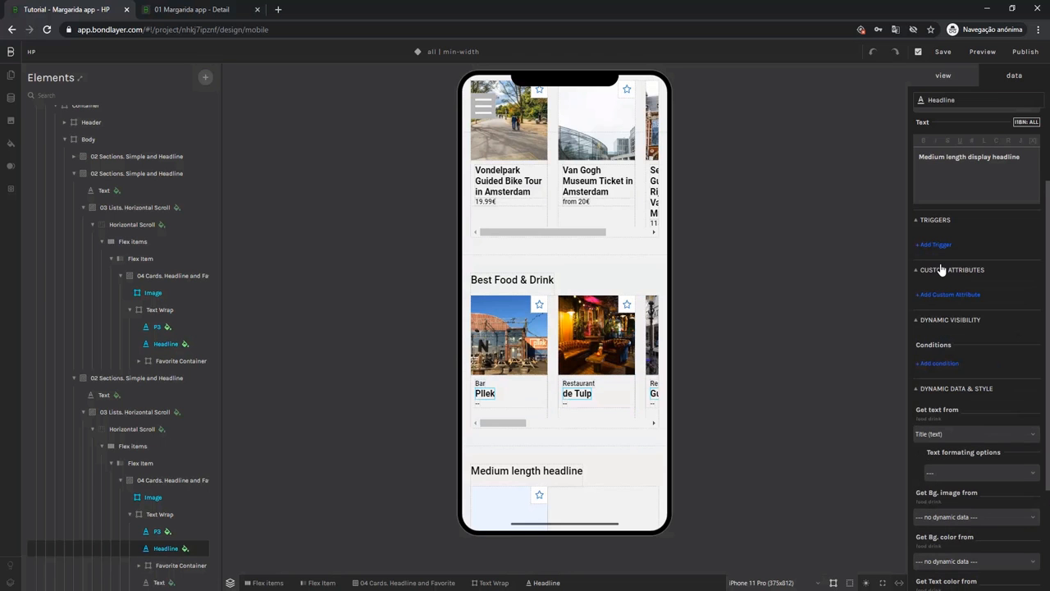
Set the small text below the Best Food & Drink card headline to get its text from the price (text) field.
click(479, 405)
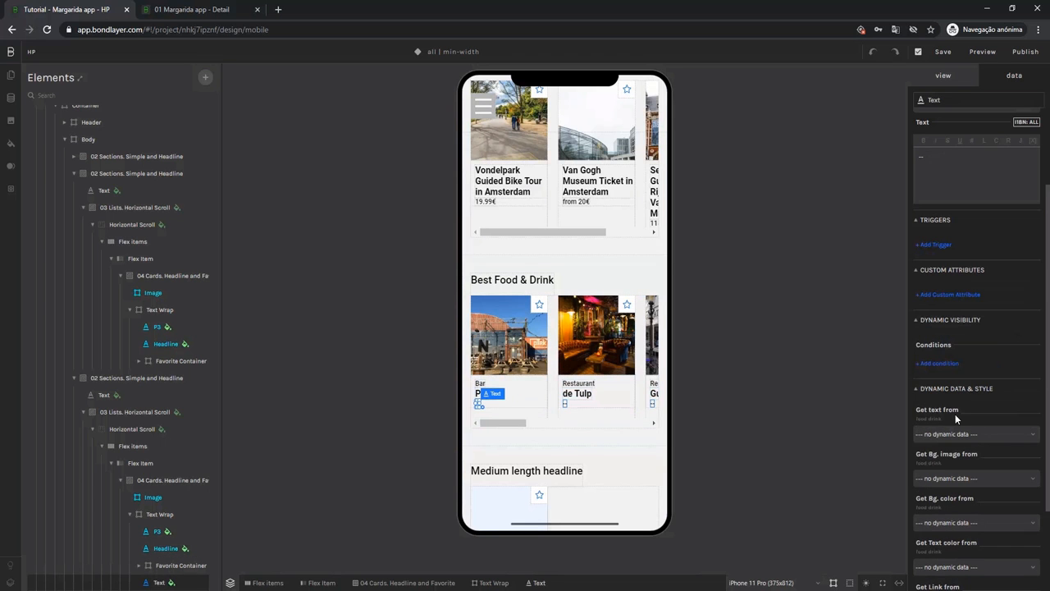
click(928, 435)
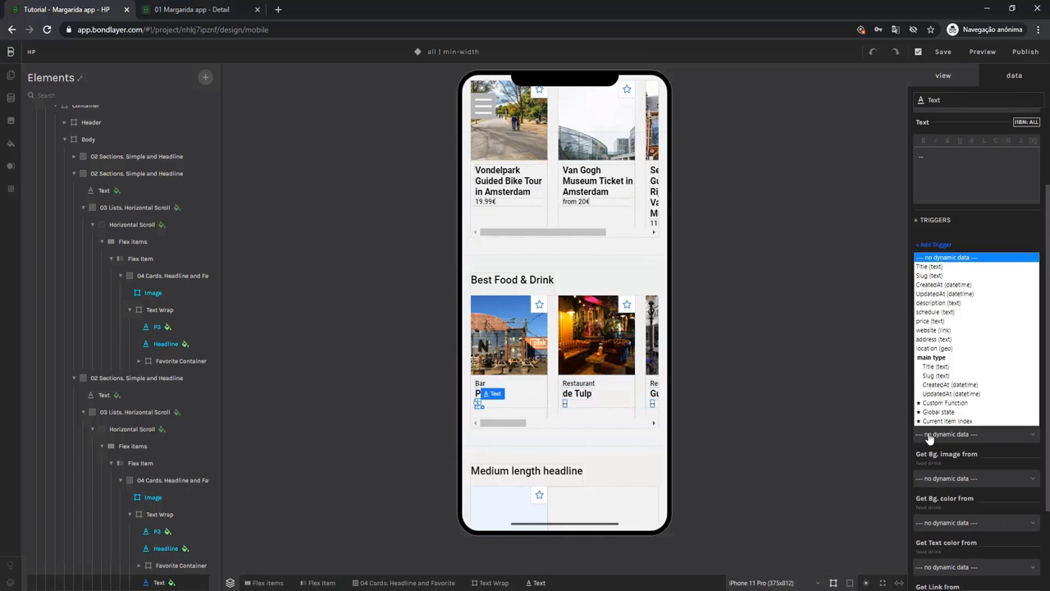
click(941, 322)
drag(522, 424, 484, 424)
Examine the price field of the PANCAKES Amsterdam and de Tulp entries in the food drink collection, and return to the home page design.
click(206, 10)
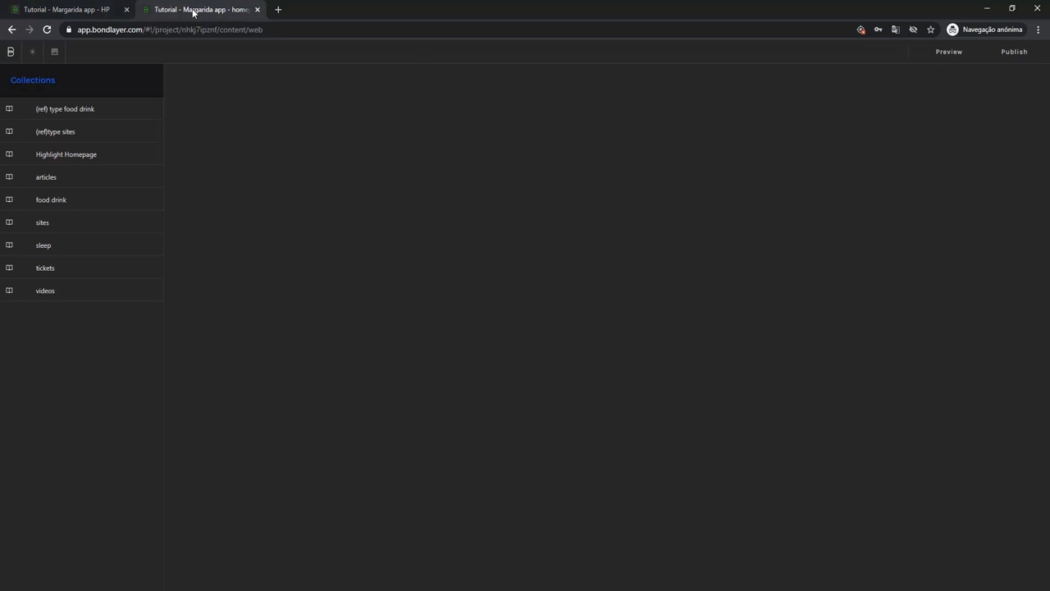
click(82, 206)
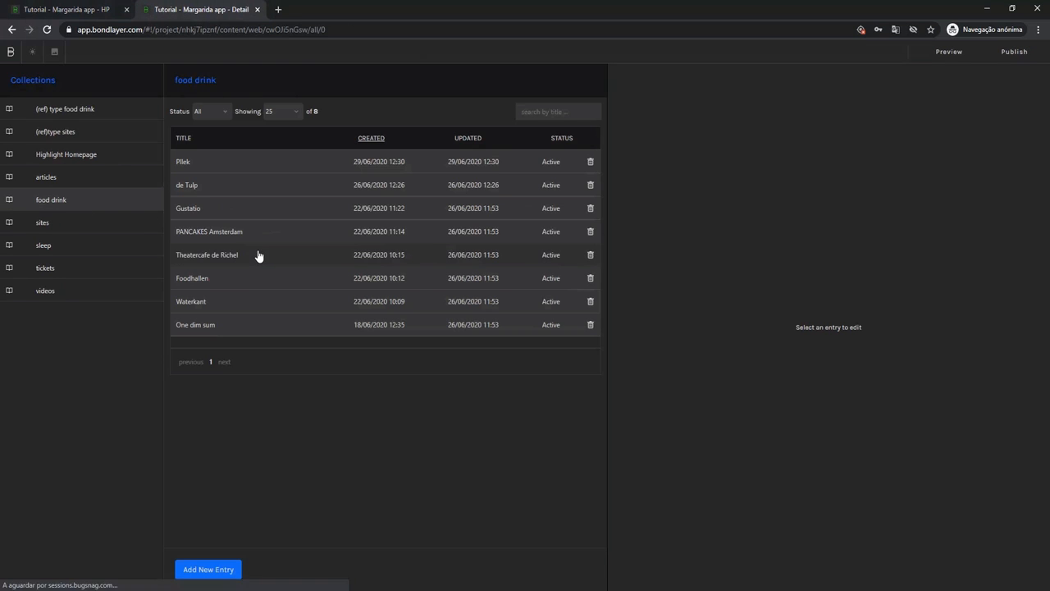
click(257, 255)
scroll(715, 243, down, 2)
drag(628, 354, 528, 364)
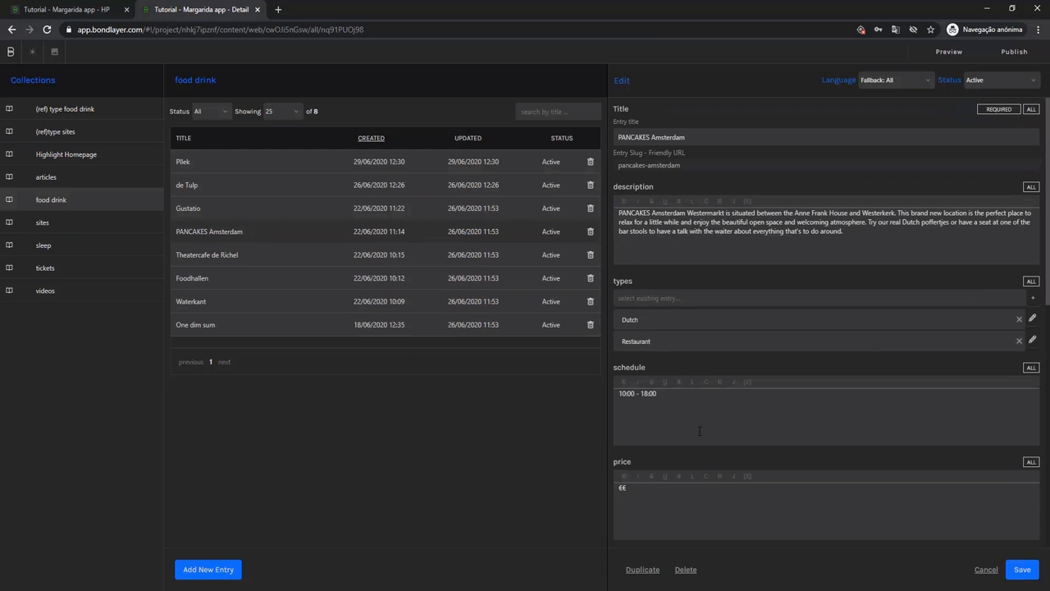
click(210, 185)
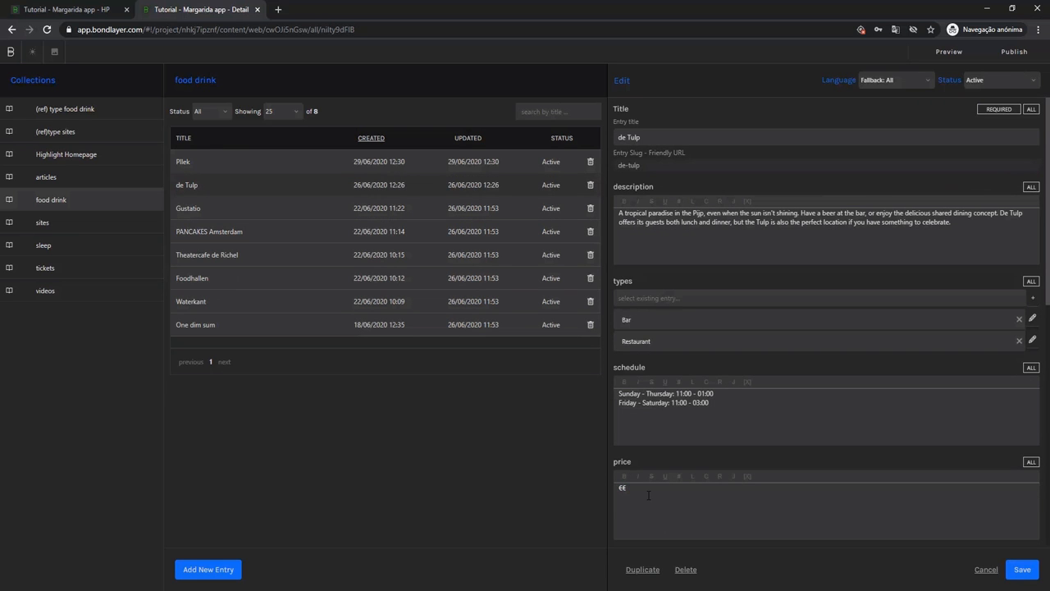
drag(643, 494, 584, 490)
click(90, 12)
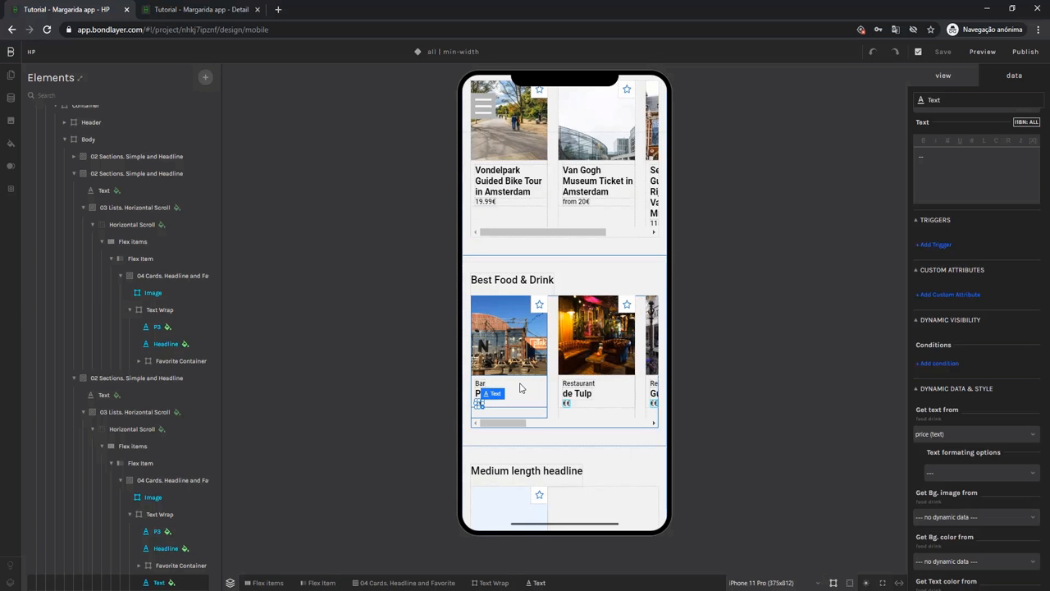
Replace the placeholder headline of the section below Best Food & Drink with "Curated Collections".
scroll(541, 389, down, 3)
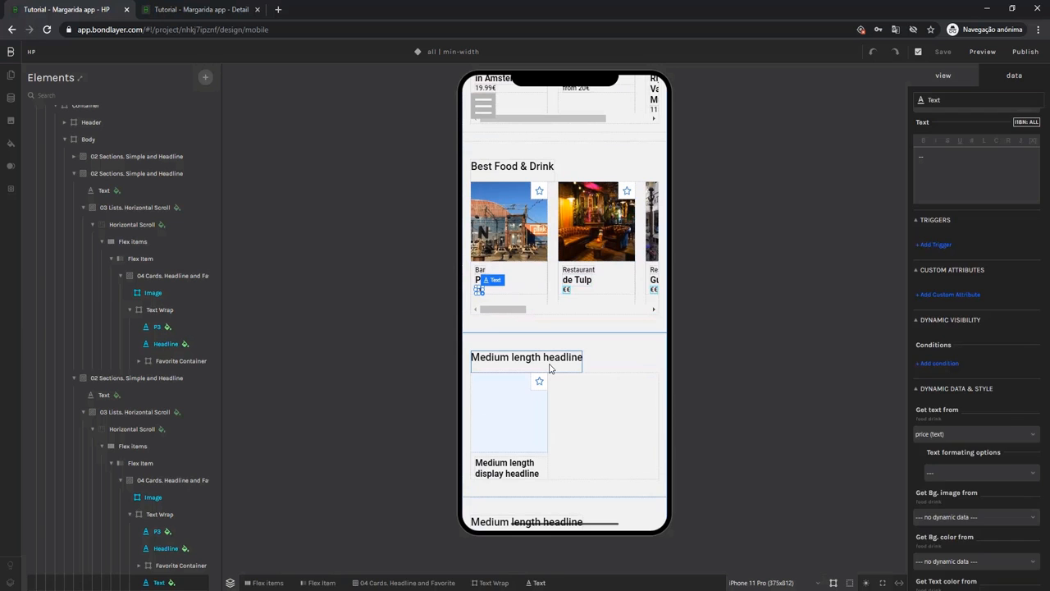
click(549, 368)
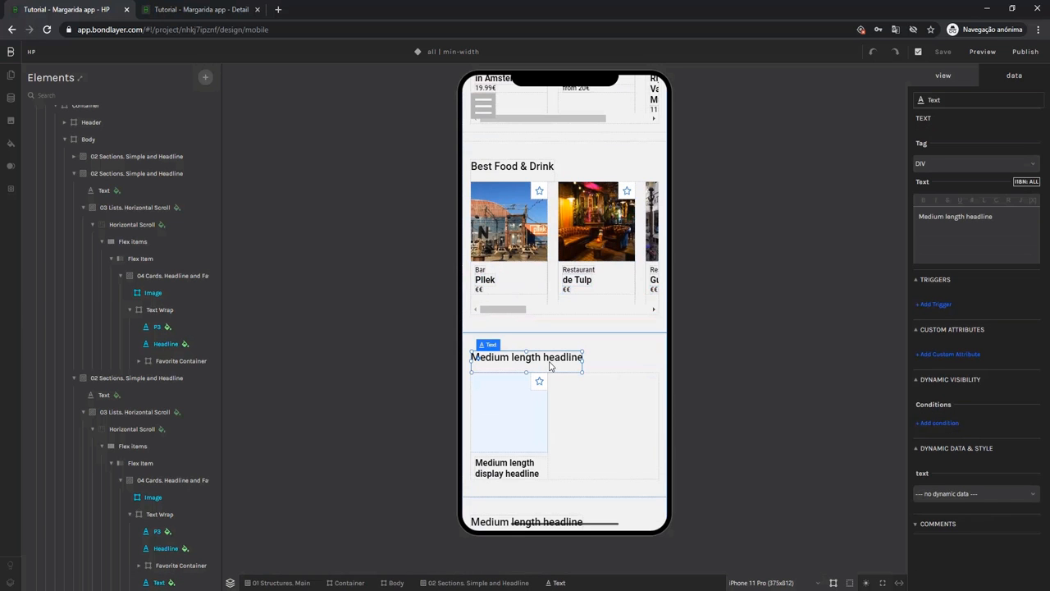
double_click(550, 366)
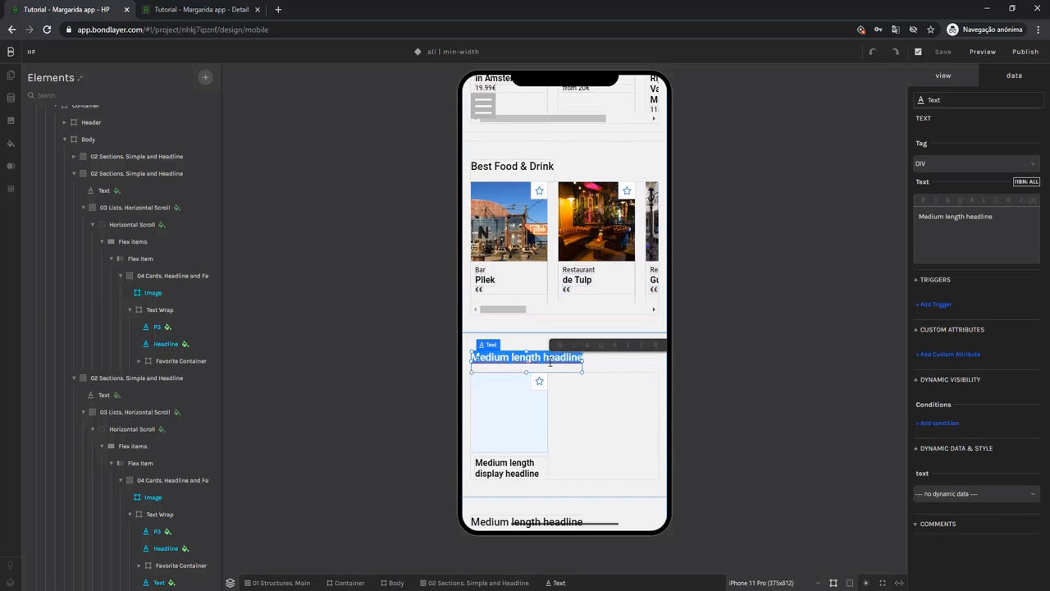
text(Curated)
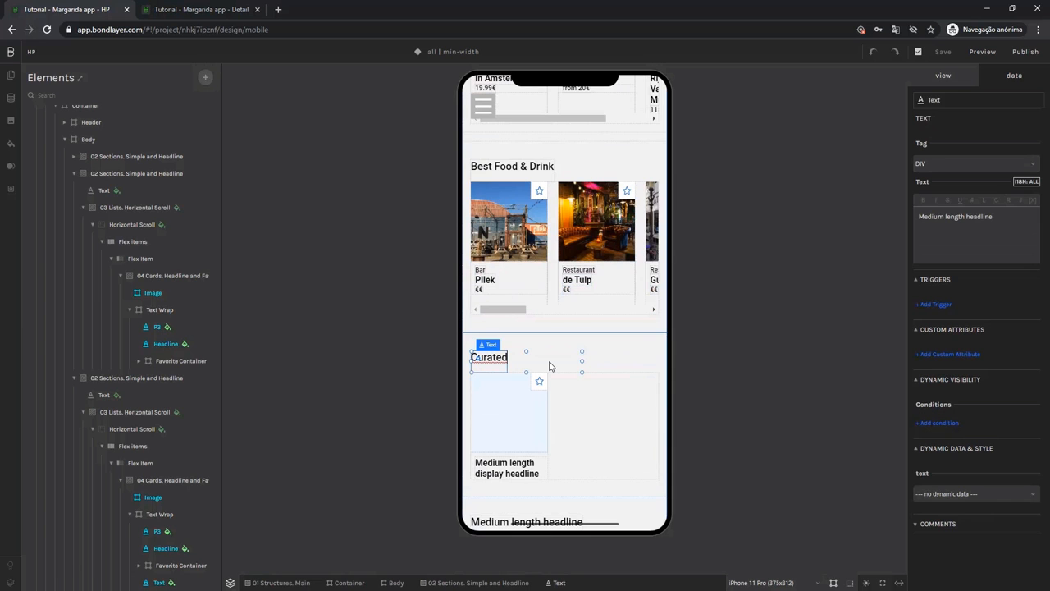
text( Collections)
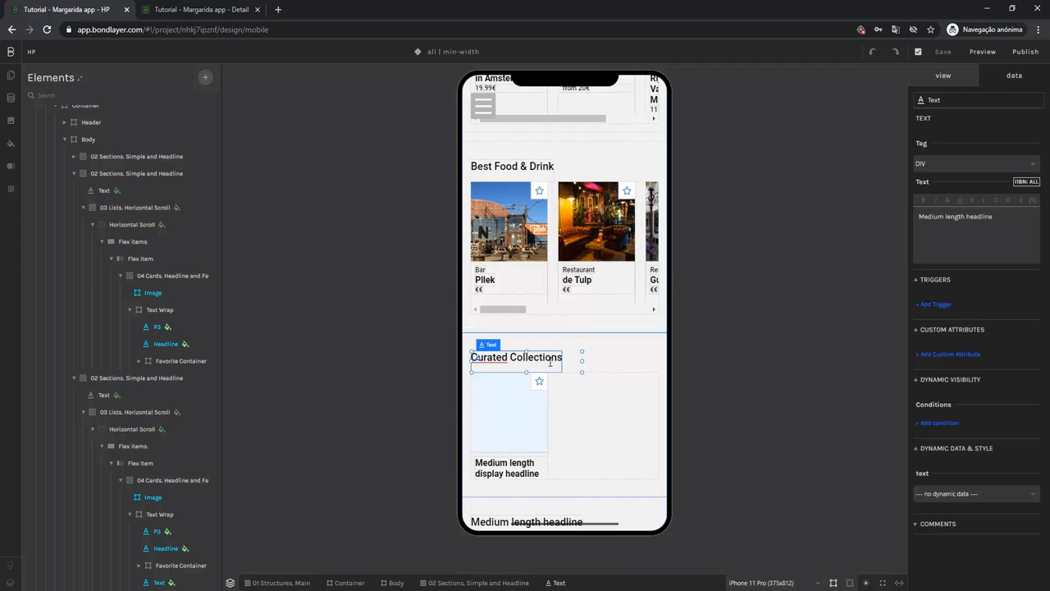
Enable dynamic data on the Curated Collections horizontal scroll and link it to the (ref)type sites collection.
click(600, 437)
click(600, 434)
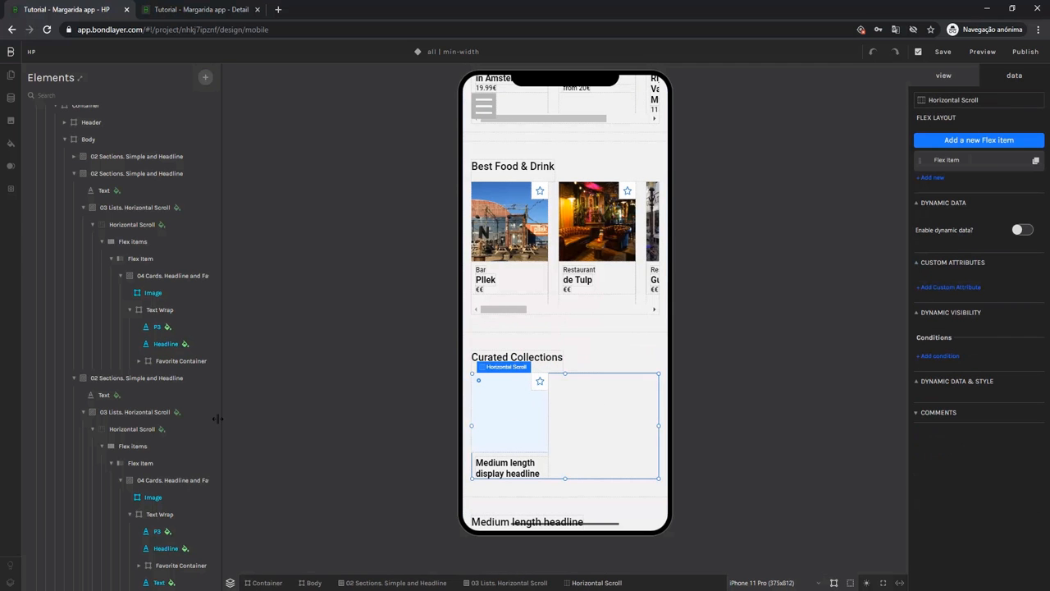
scroll(176, 424, down, 3)
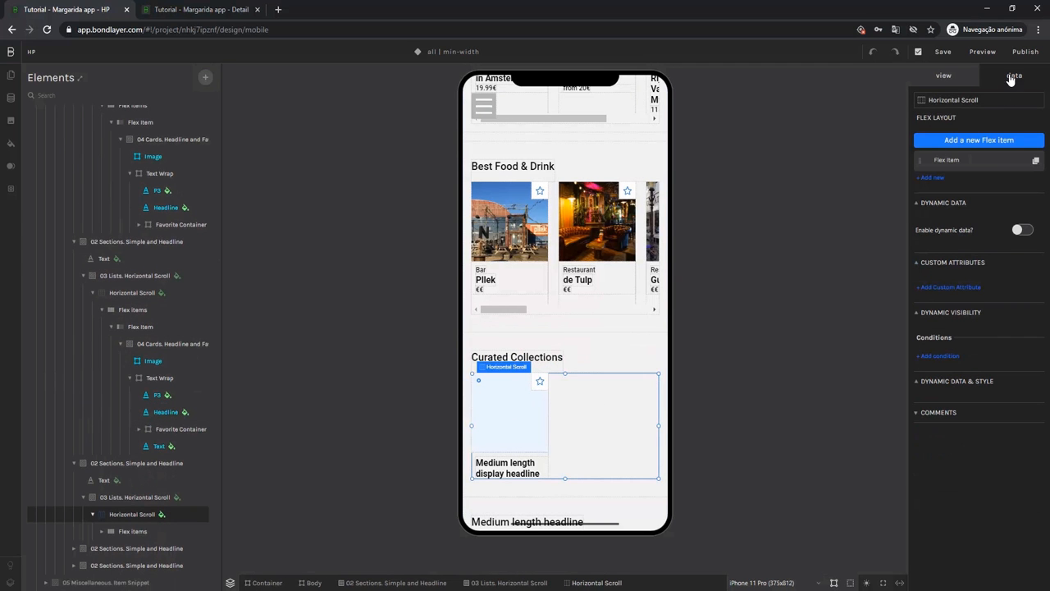
click(1021, 231)
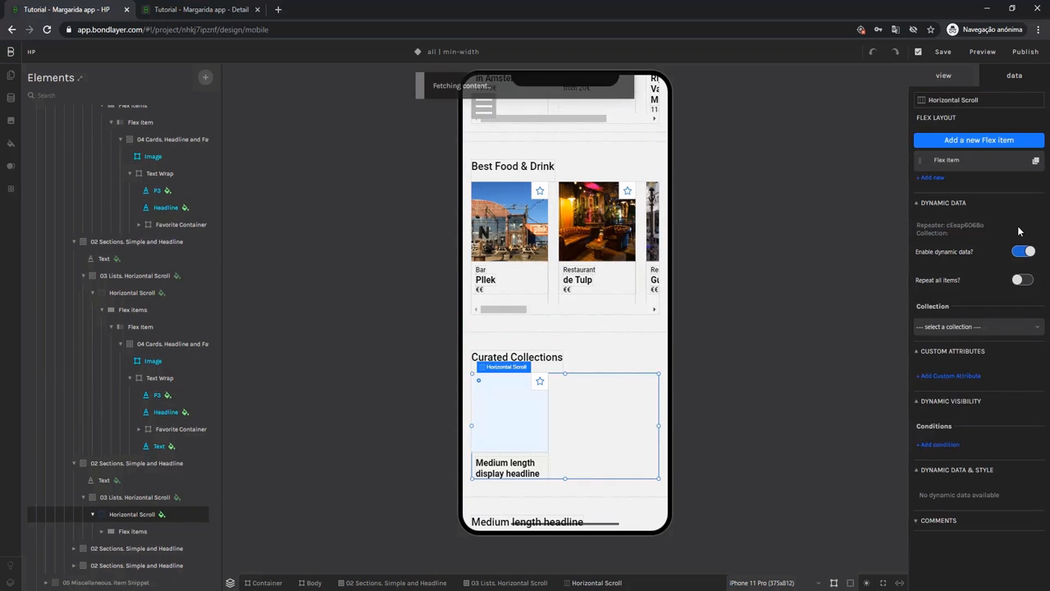
click(939, 327)
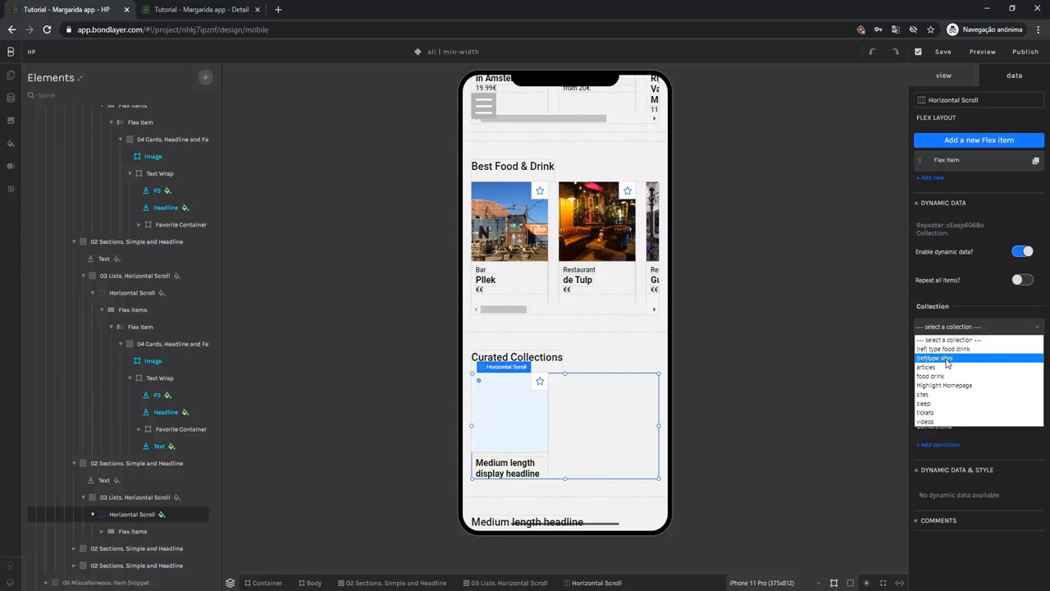
click(946, 361)
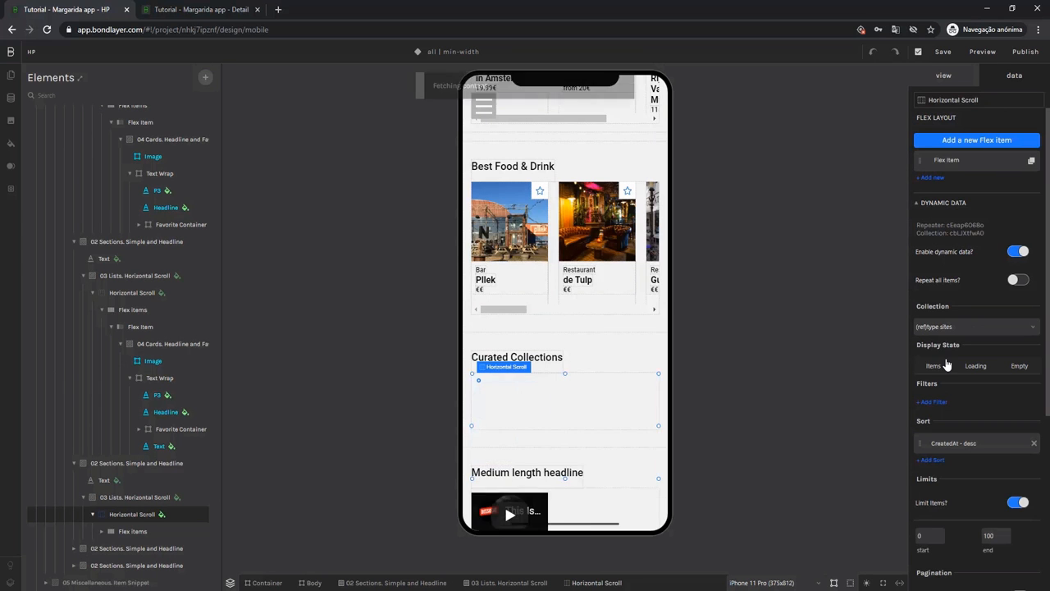
Set the Curated Collections card image to get its background image from the cover (image) field.
click(513, 424)
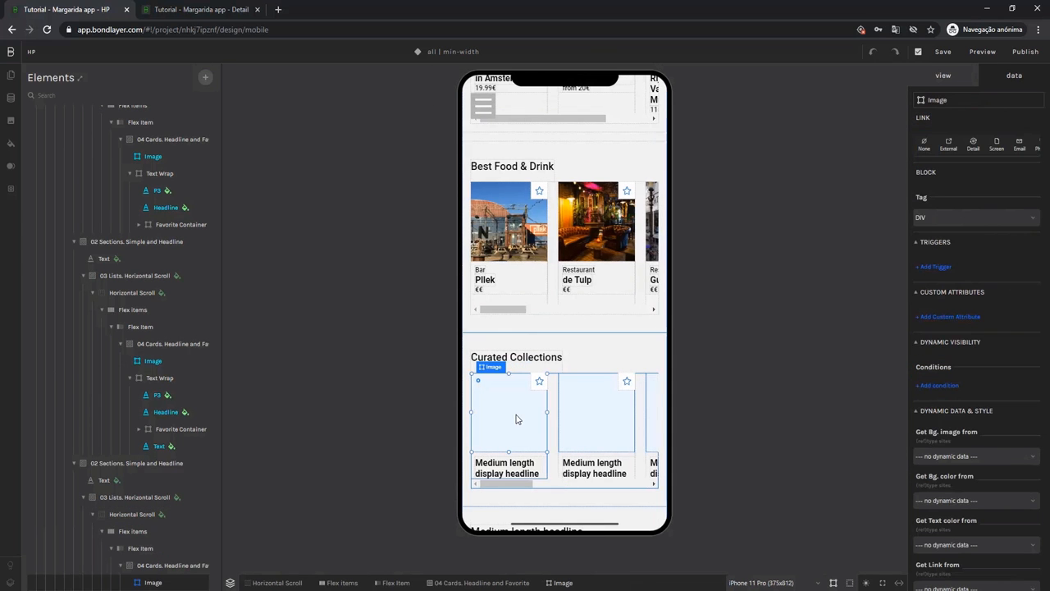
click(947, 457)
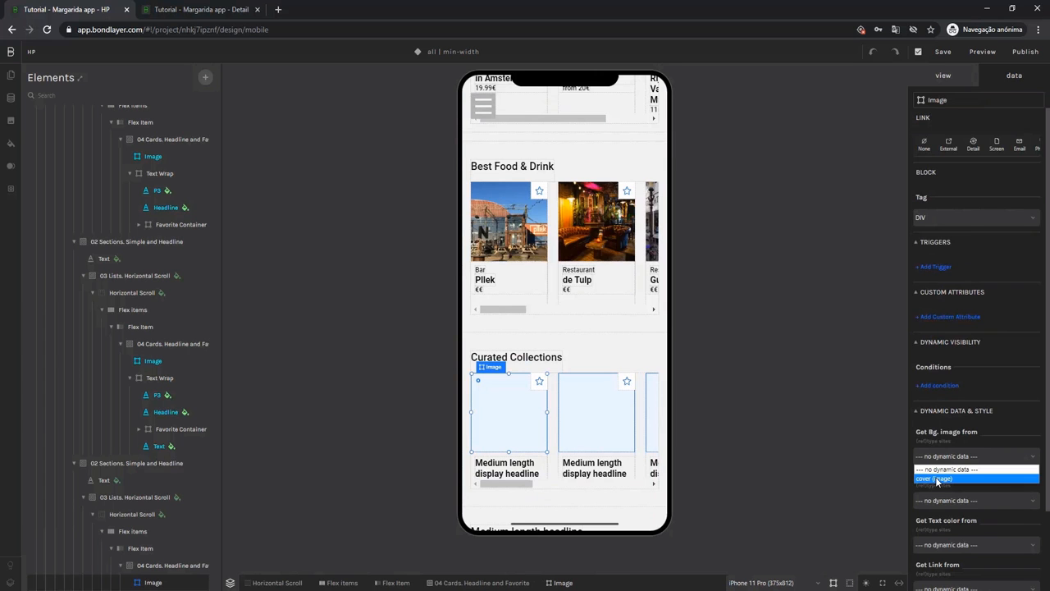
click(937, 479)
Set the Curated Collections card headline to get its text from the Title (text) field and scroll through the cards.
click(502, 475)
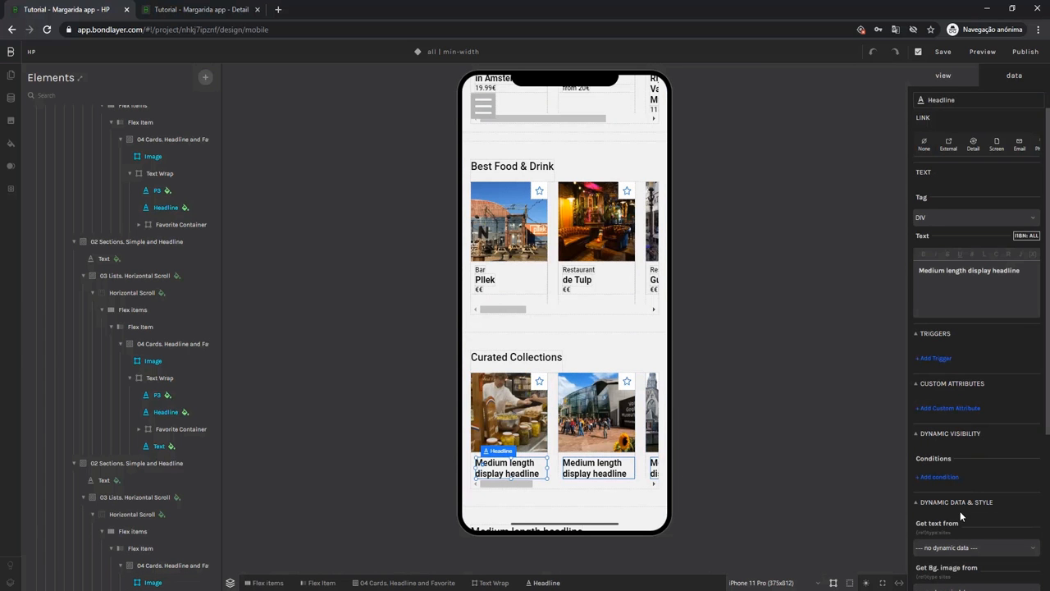
scroll(963, 513, down, 2)
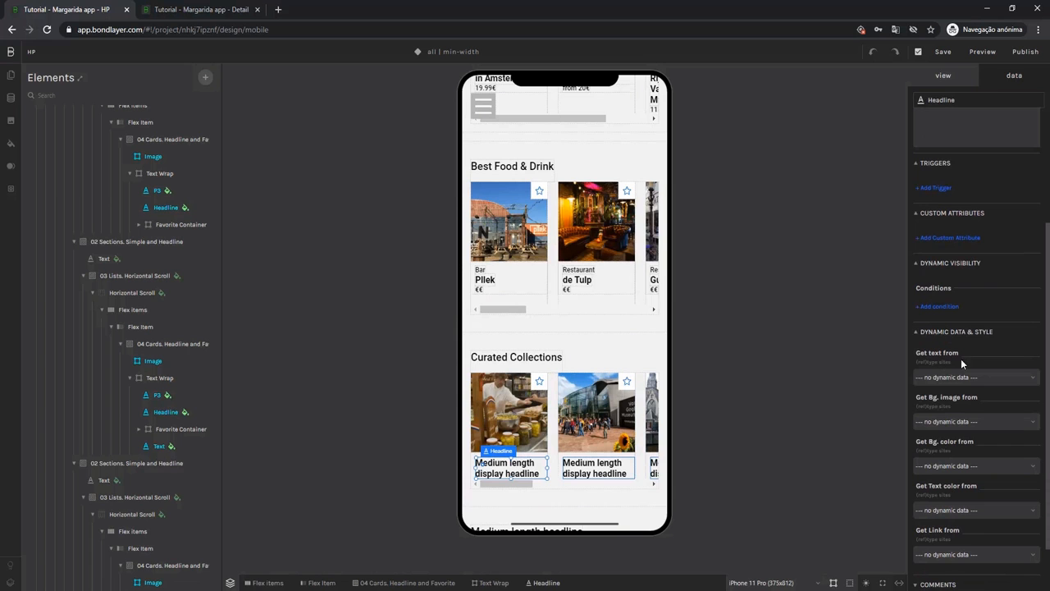
click(946, 379)
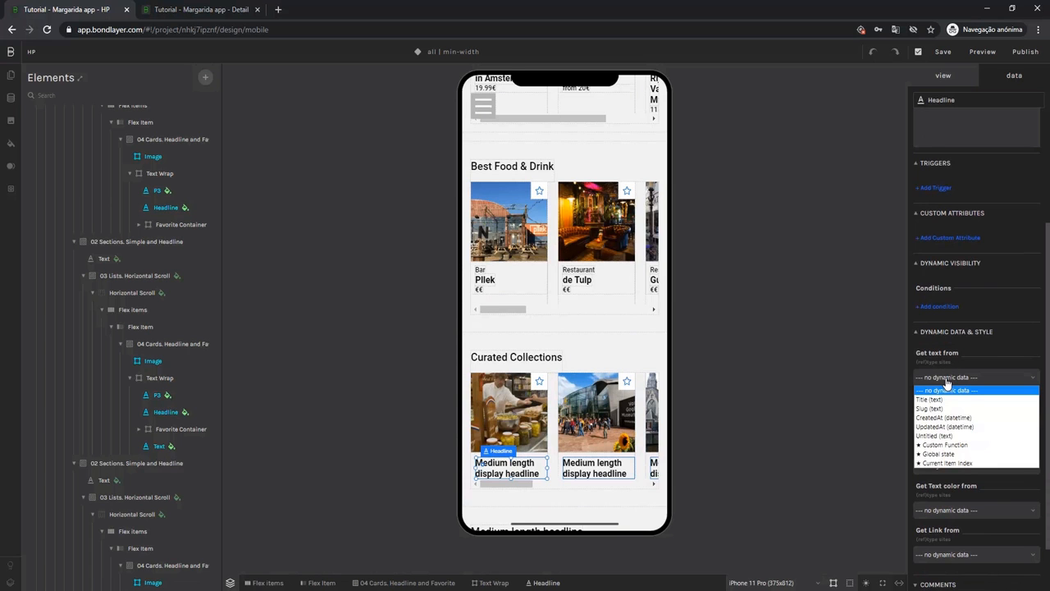
click(942, 400)
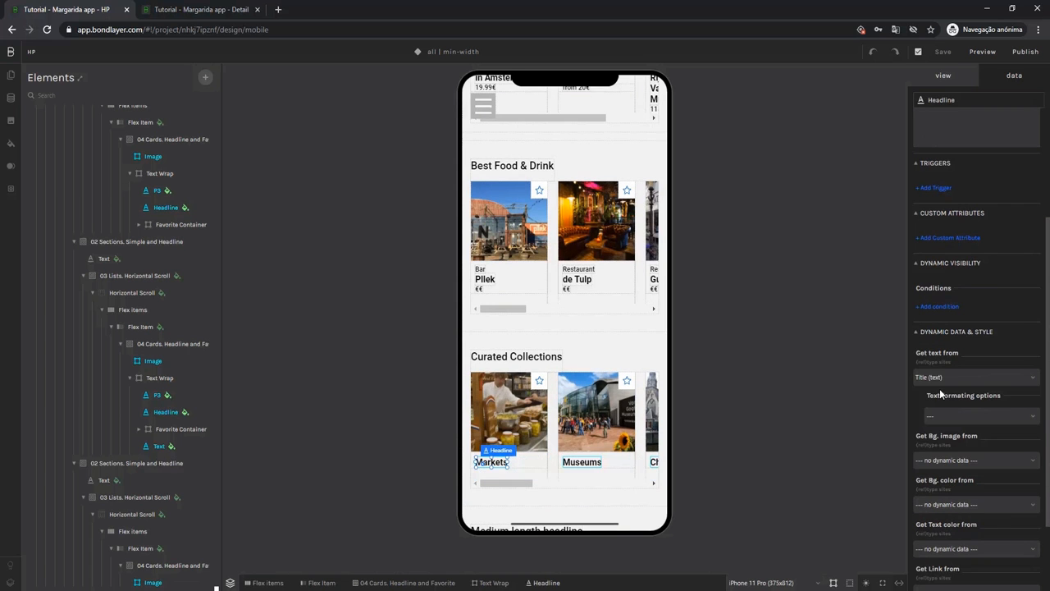
drag(519, 487, 542, 487)
Replace the placeholder headline of the section below Curated Collections with "Videos".
scroll(553, 473, down, 2)
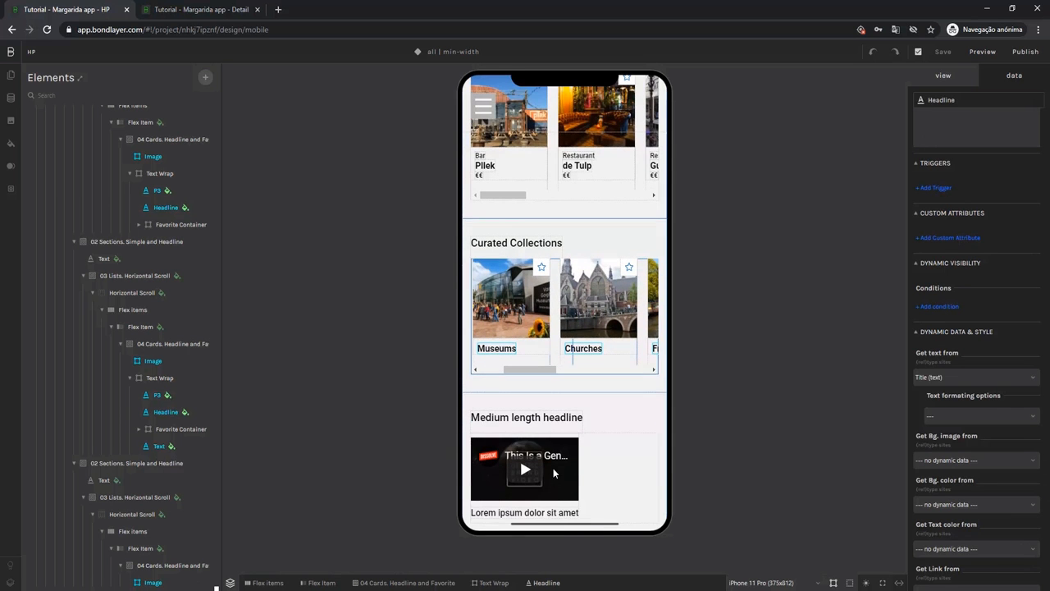
scroll(470, 472, down, 1)
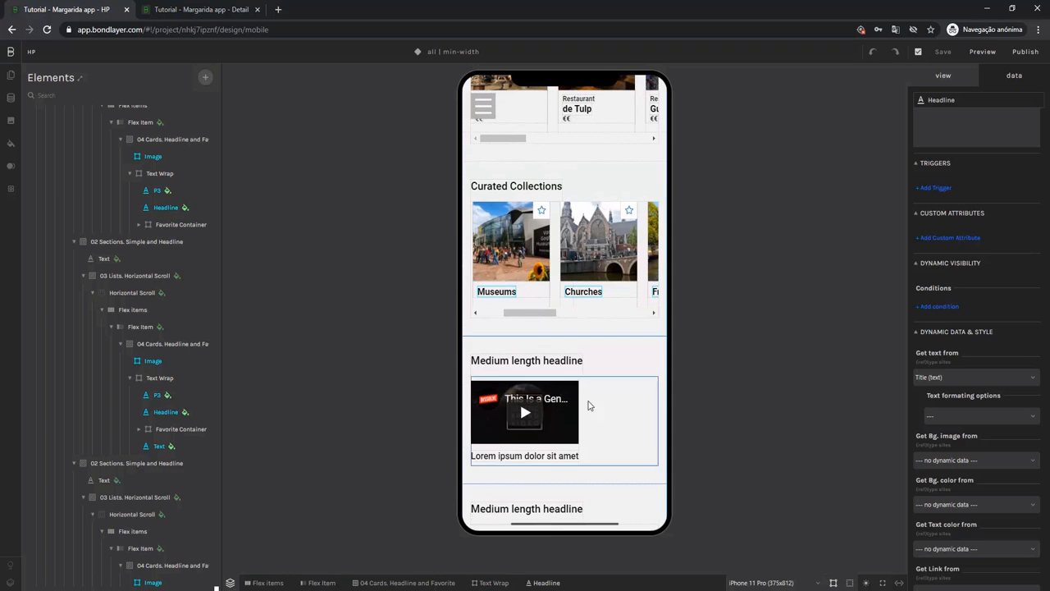
click(557, 366)
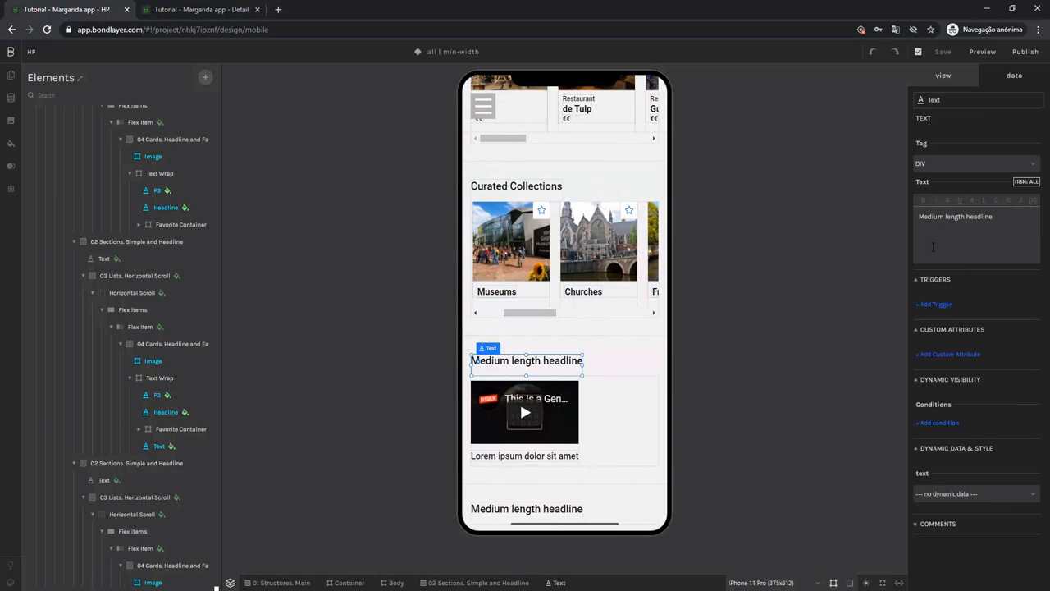
drag(996, 218, 906, 217)
text(Videos)
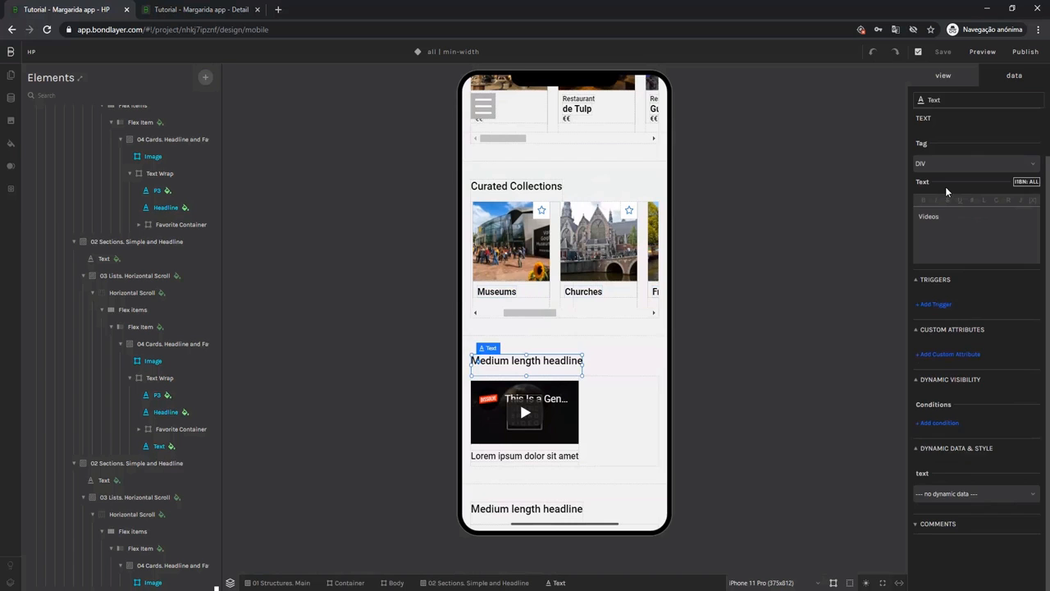
Enable dynamic data on the Videos section's horizontal scroll and link it to the videos collection.
click(622, 427)
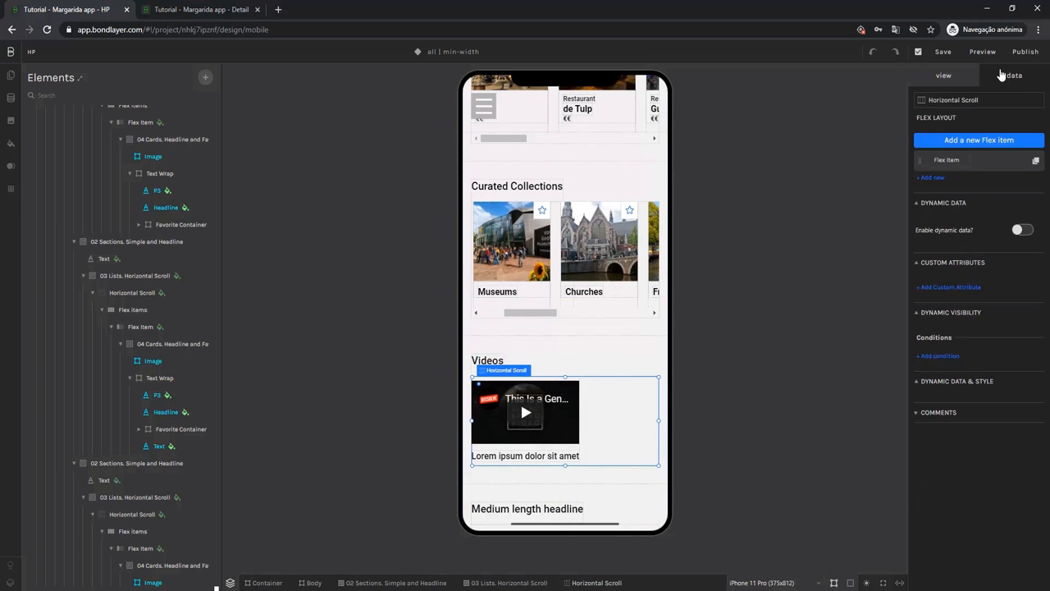
click(1018, 231)
click(944, 328)
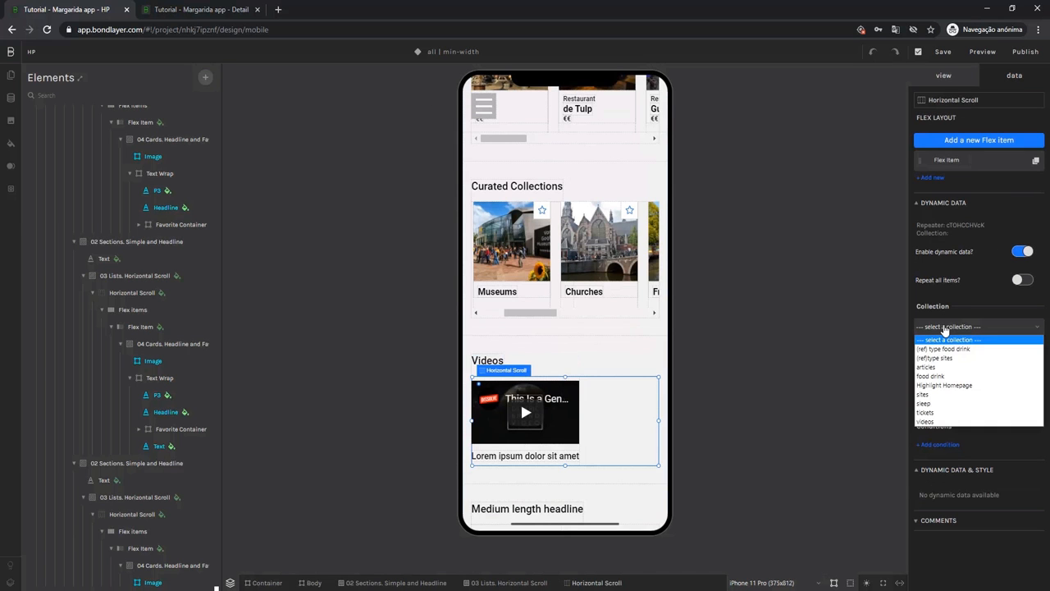
click(946, 421)
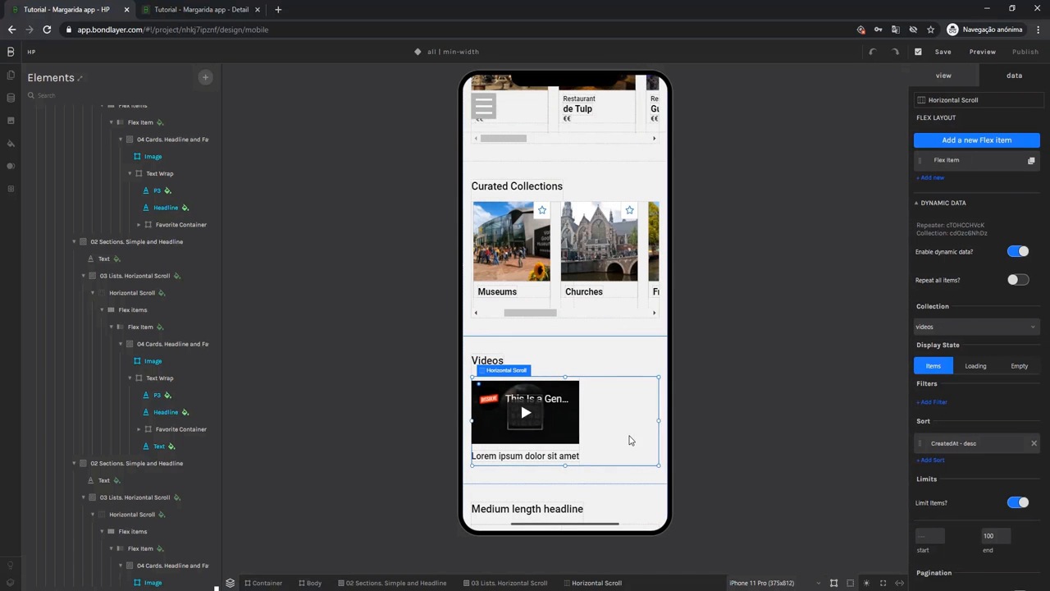
Set the video element to get its video from the link (link) field and check the entry in the videos collection.
click(561, 417)
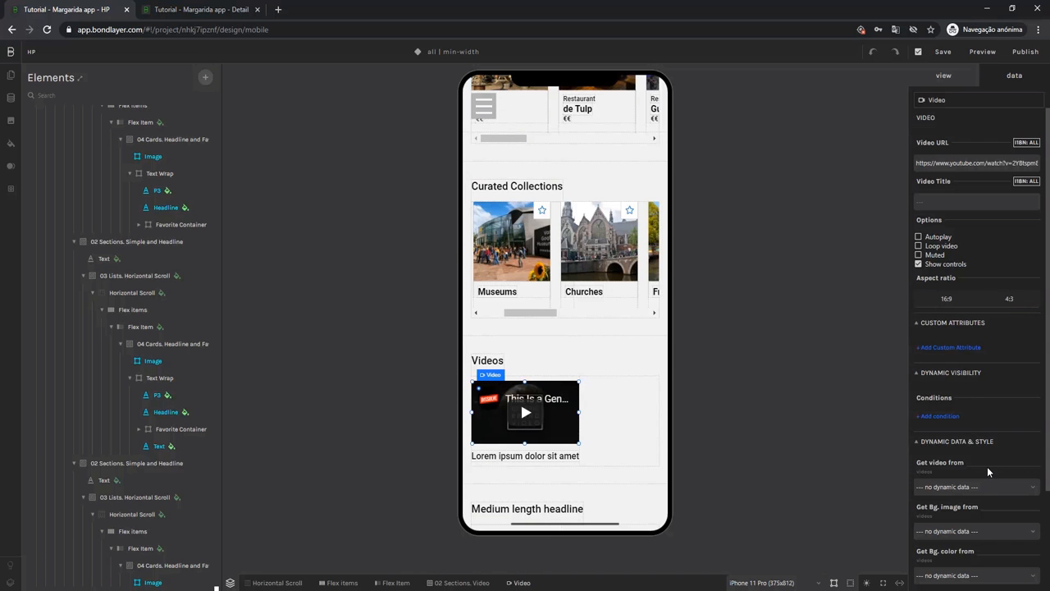
scroll(987, 464, down, 1)
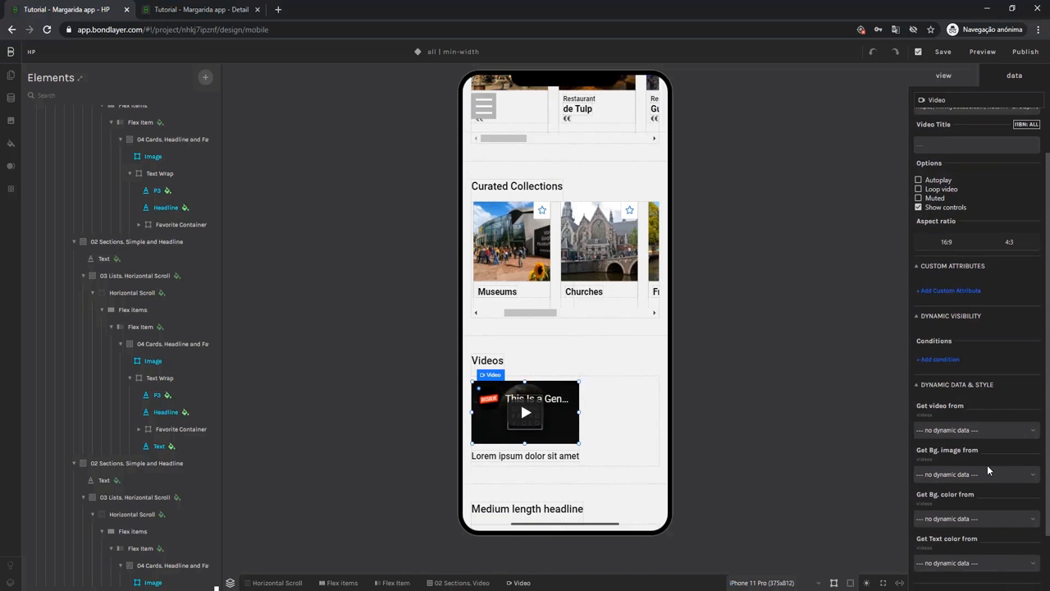
click(959, 431)
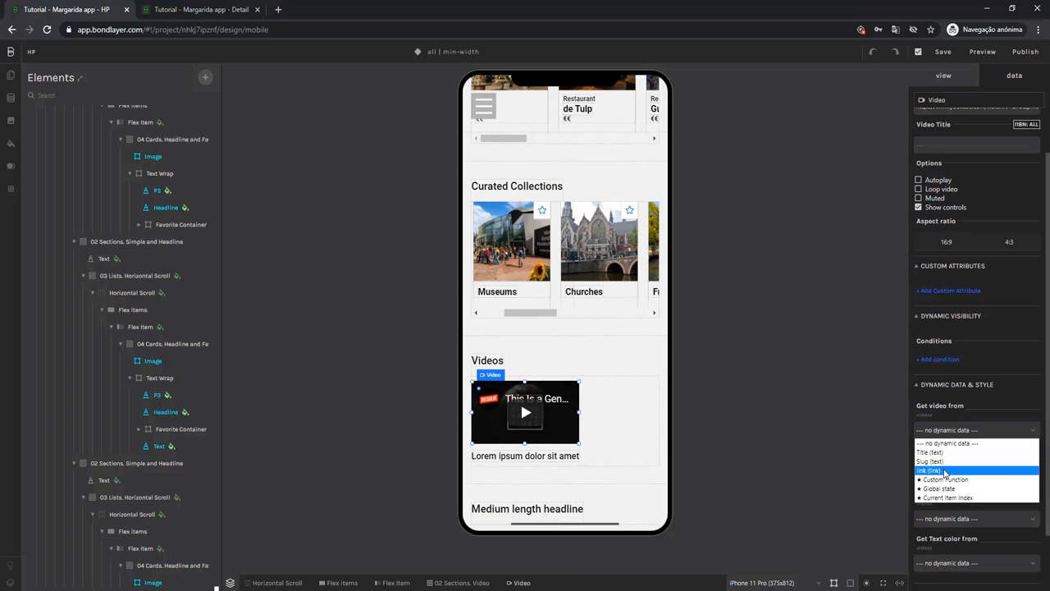
click(945, 470)
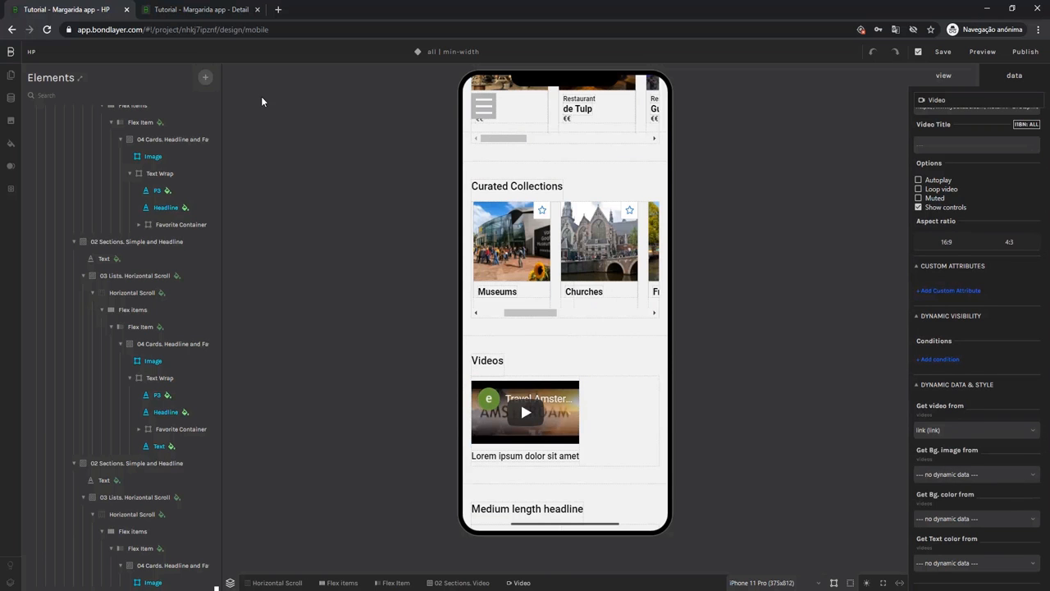
click(220, 11)
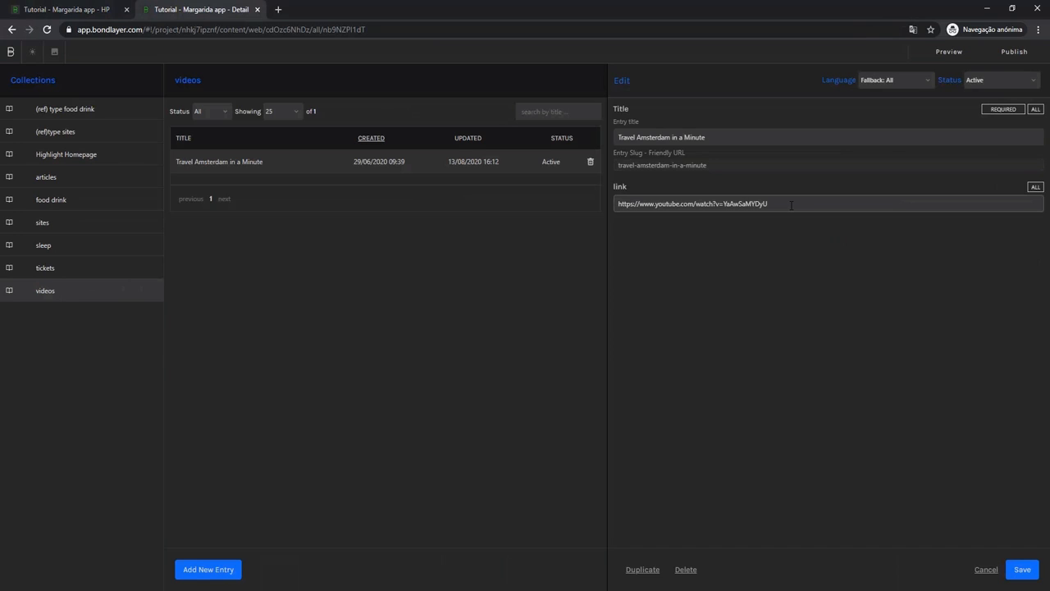
click(85, 11)
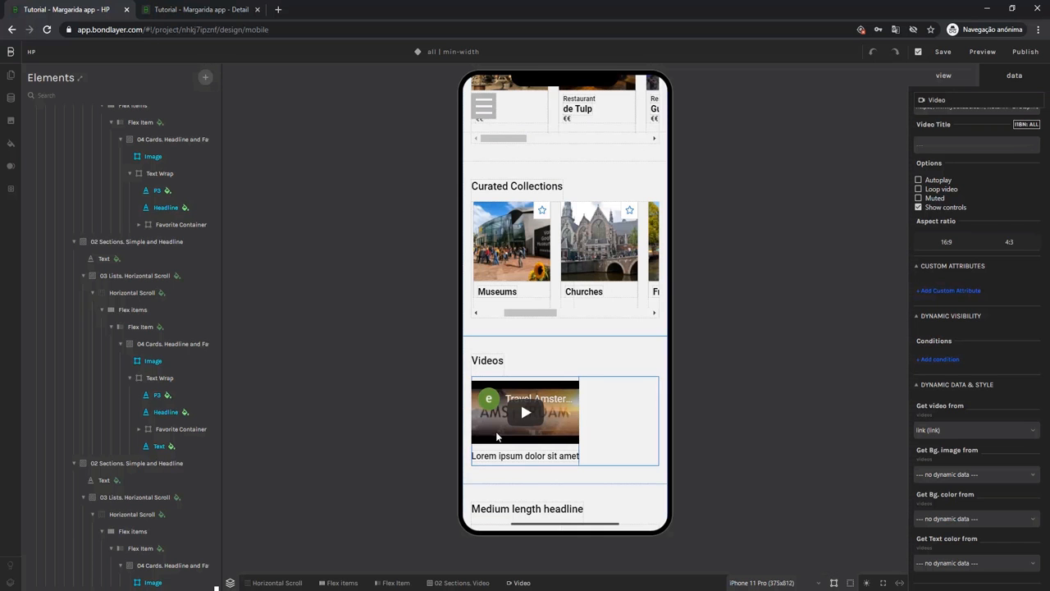
Set the text below the video to get its content from the Title (text) field.
click(499, 460)
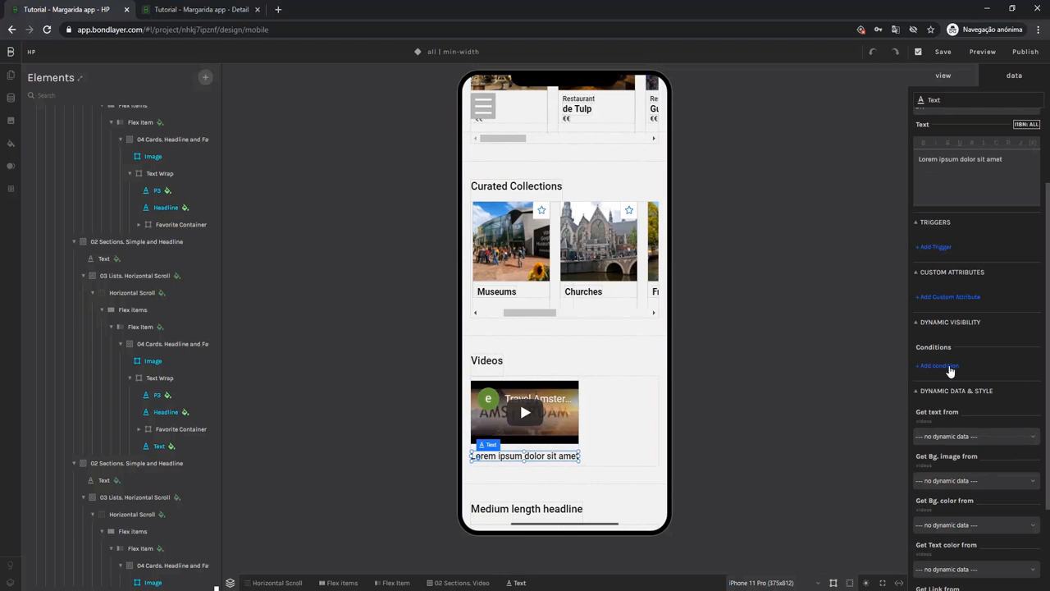
click(958, 436)
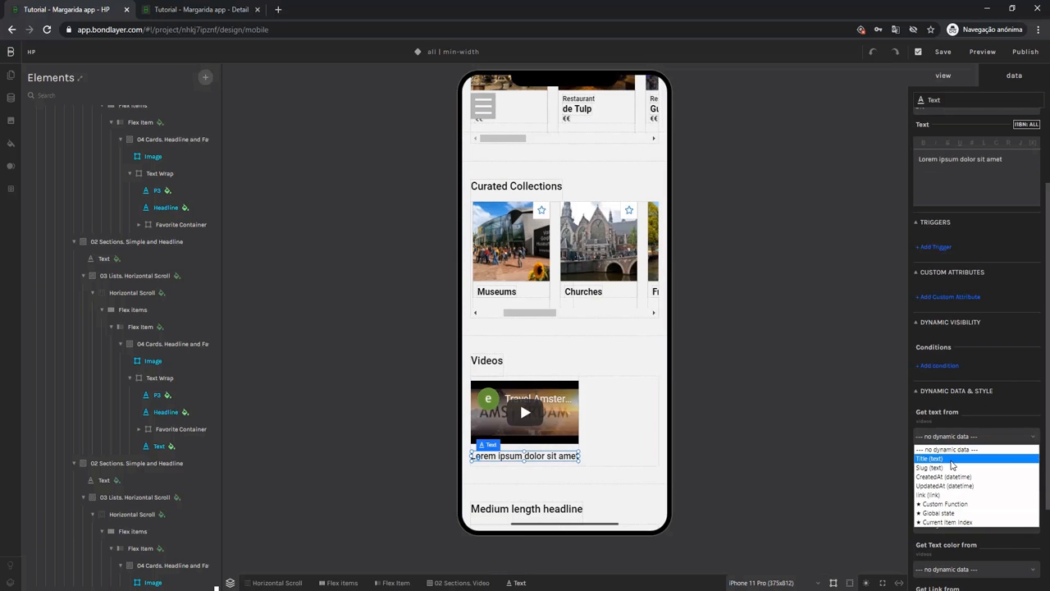
click(953, 458)
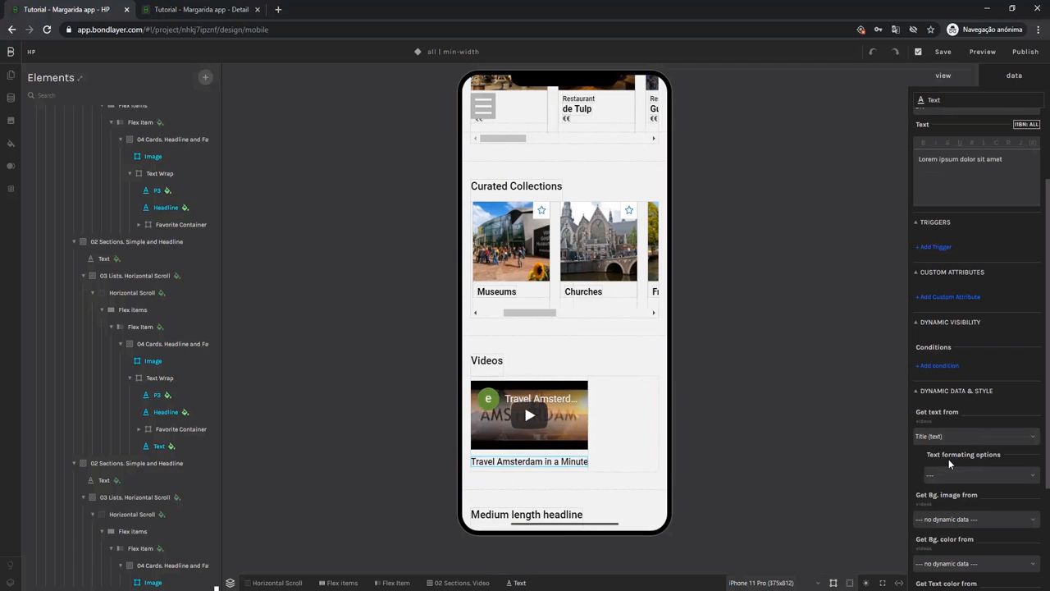
Show the Page example section and examine its layout down to the Near Me list.
scroll(647, 396, down, 2)
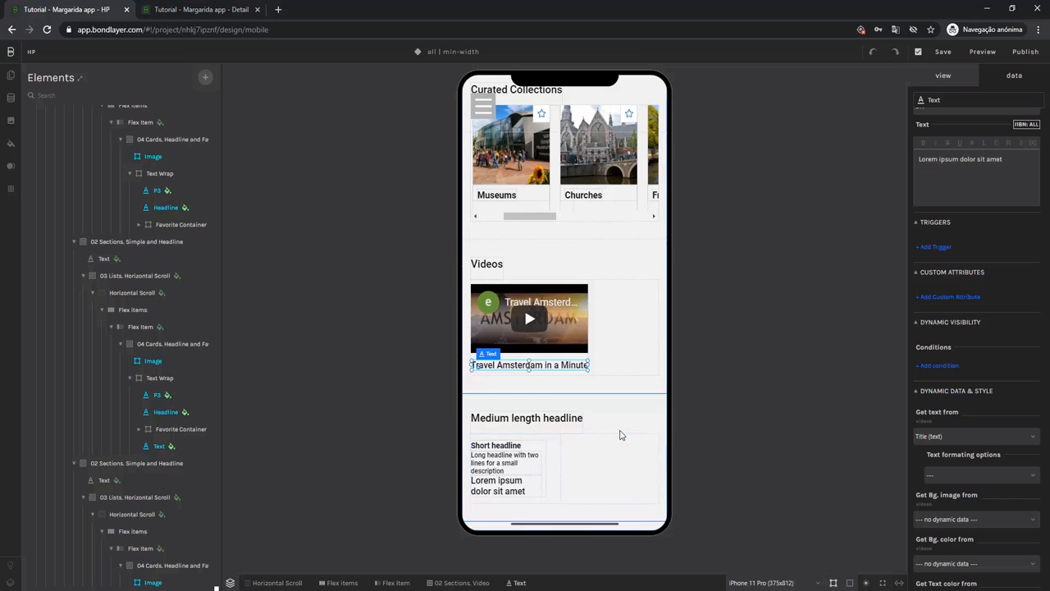
scroll(624, 439, up, 1)
scroll(625, 439, up, 8)
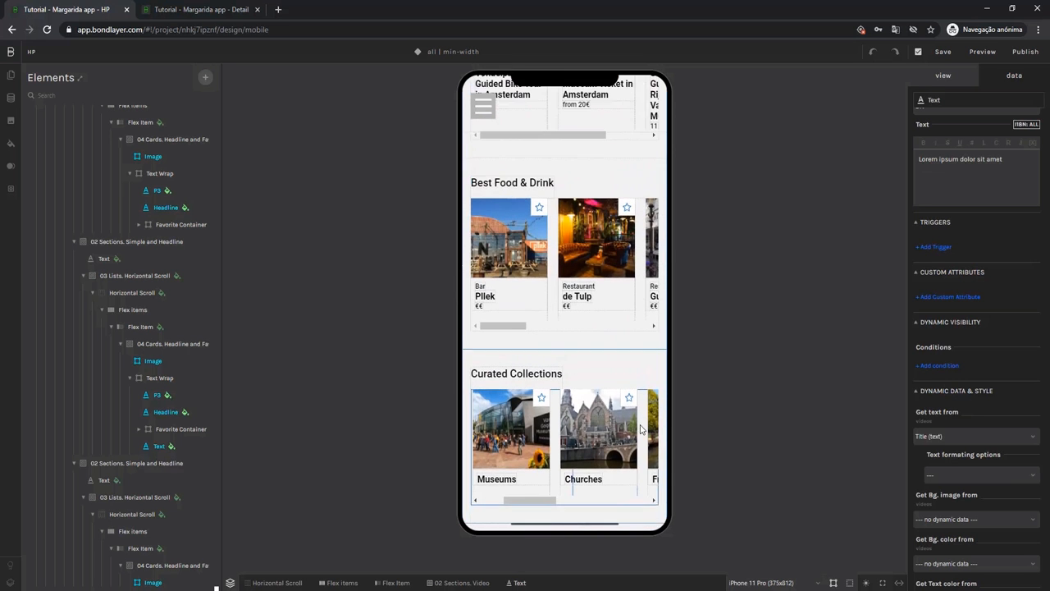
scroll(641, 427, up, 10)
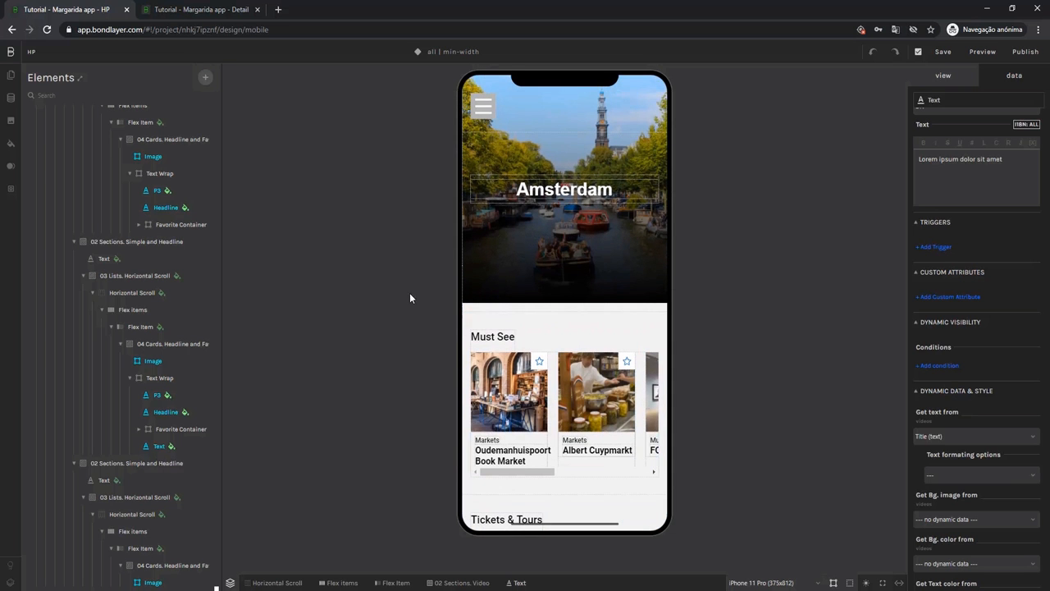
scroll(129, 215, up, 6)
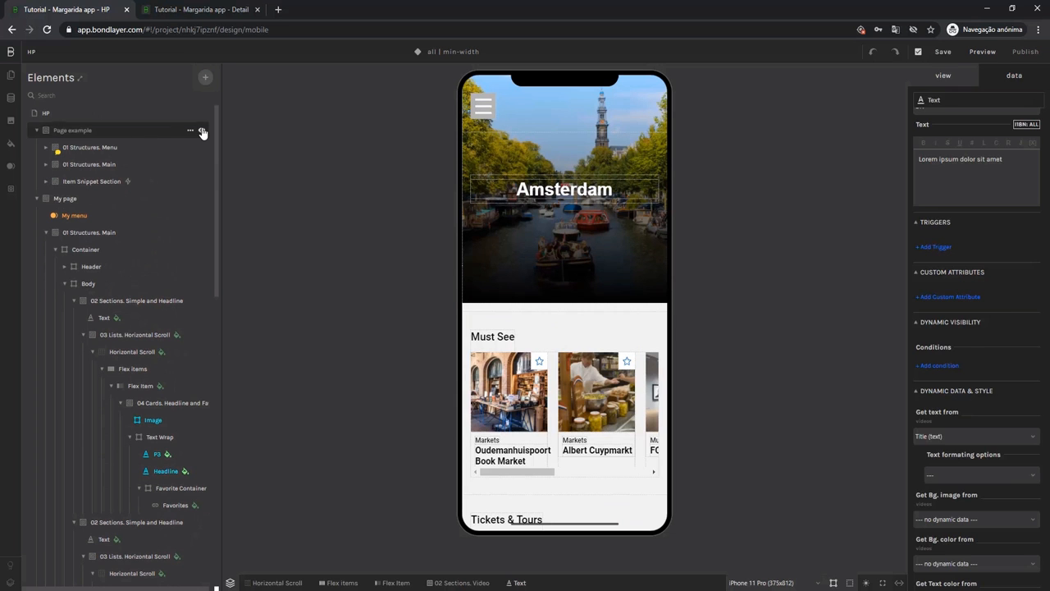
click(202, 131)
scroll(615, 238, down, 2)
scroll(617, 243, down, 8)
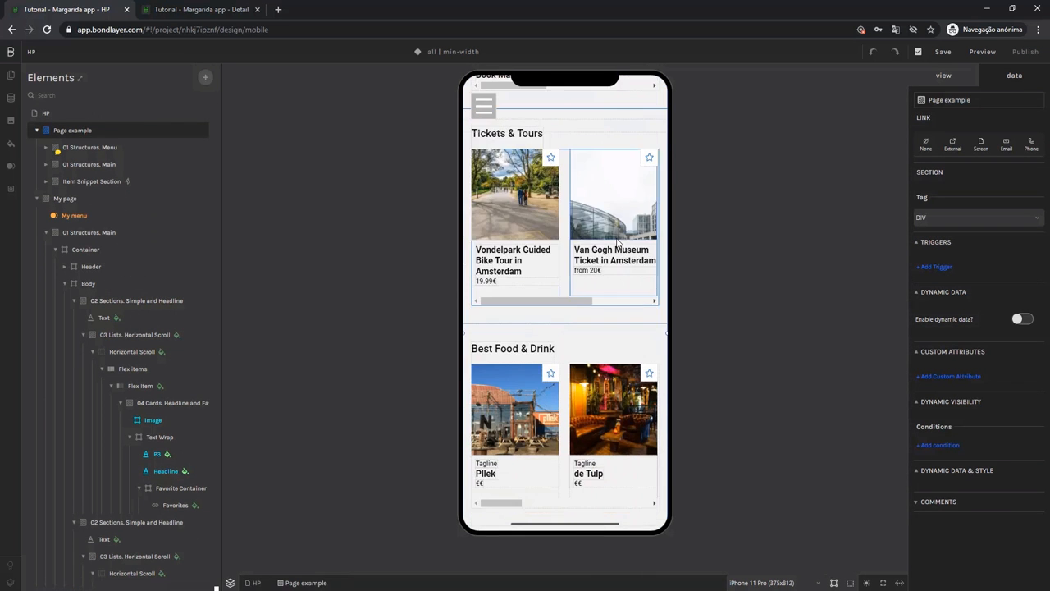
scroll(617, 243, down, 5)
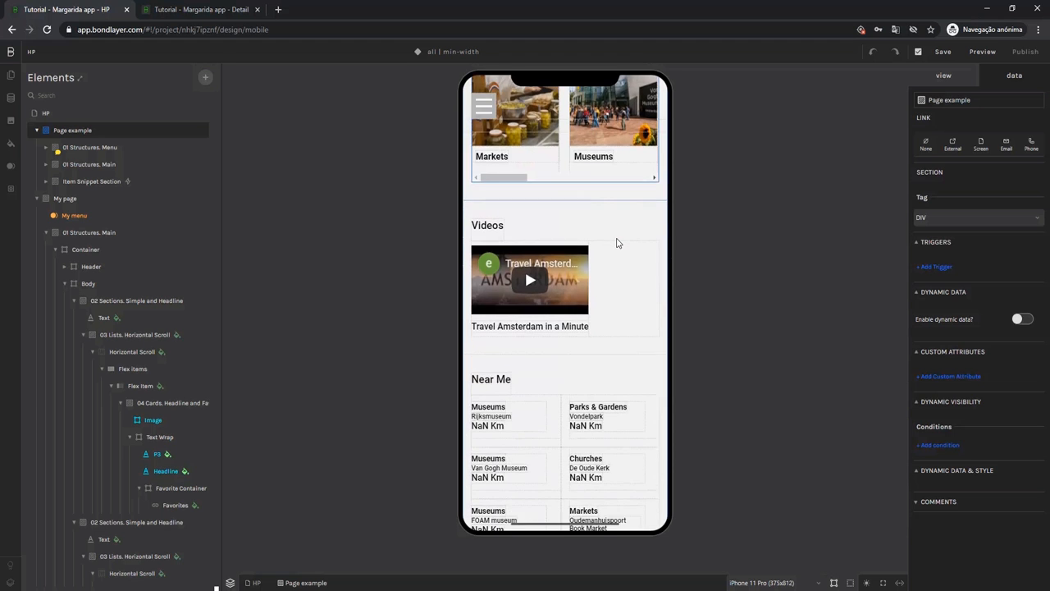
scroll(617, 242, down, 3)
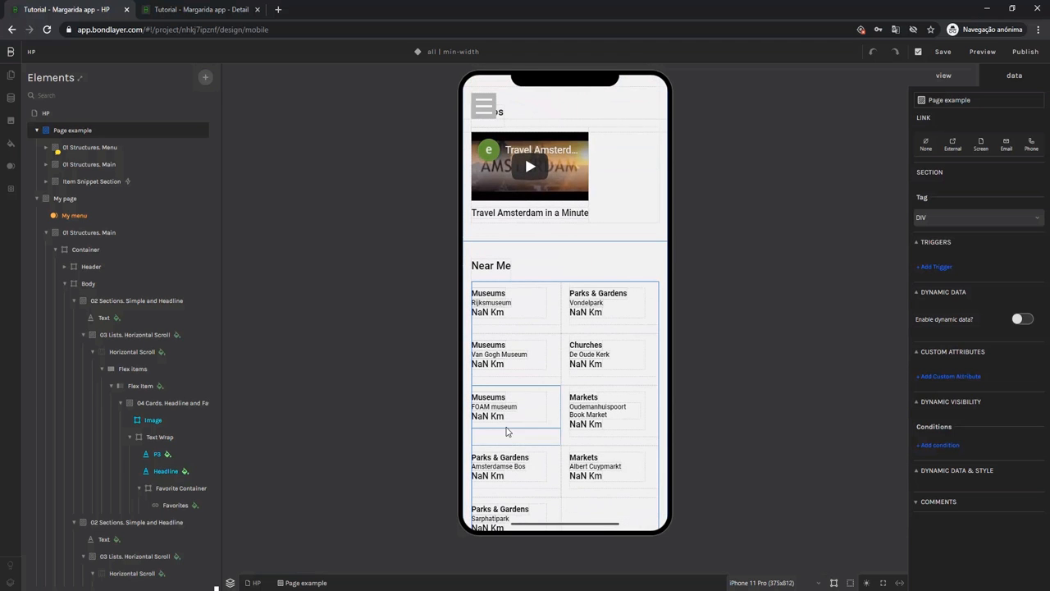